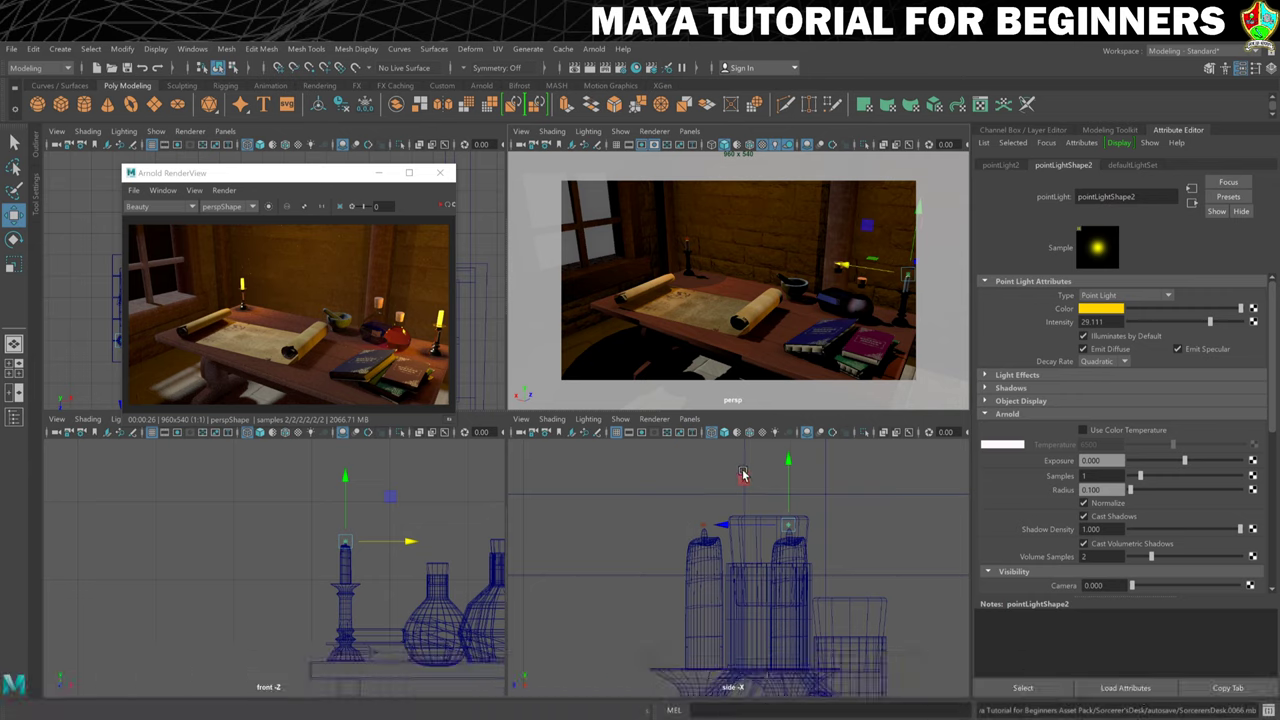
Select the point light above the candle in the side view and delete it
left_click(830, 522)
left_click(789, 528)
left_click(803, 531)
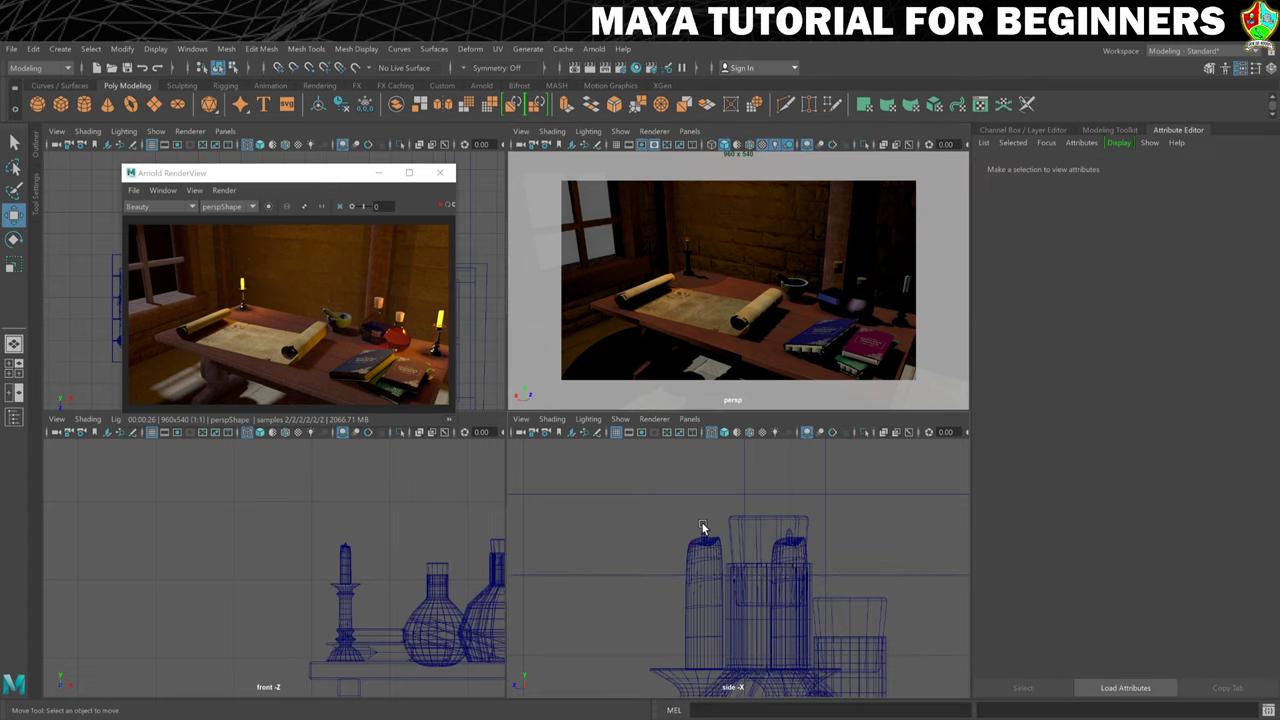
left_click(703, 526)
key("Delete")
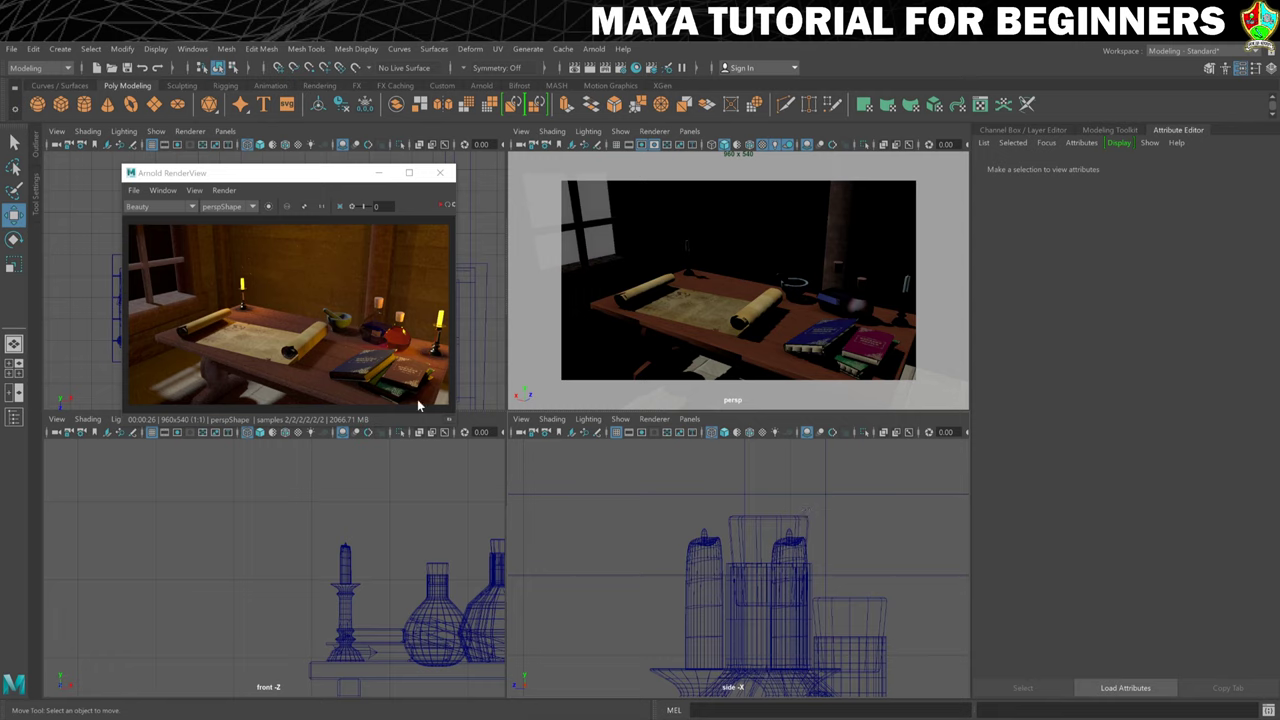
left_click(193, 49)
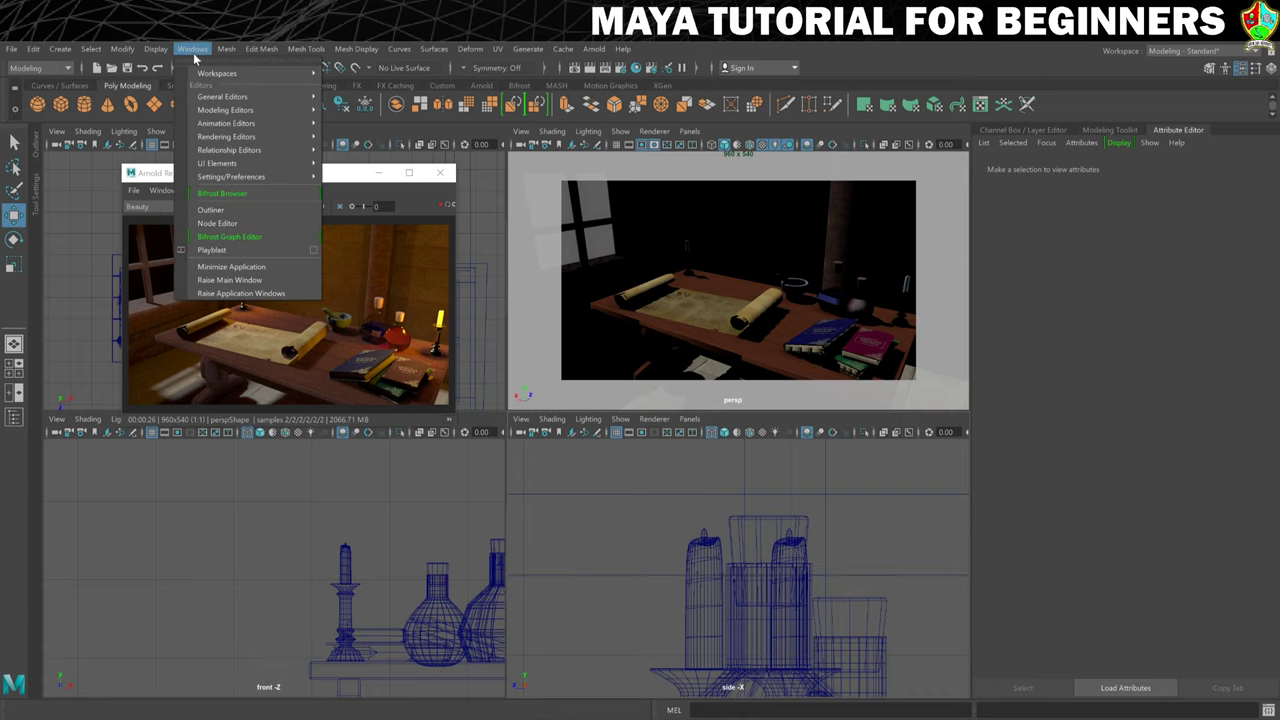
left_click(211, 209)
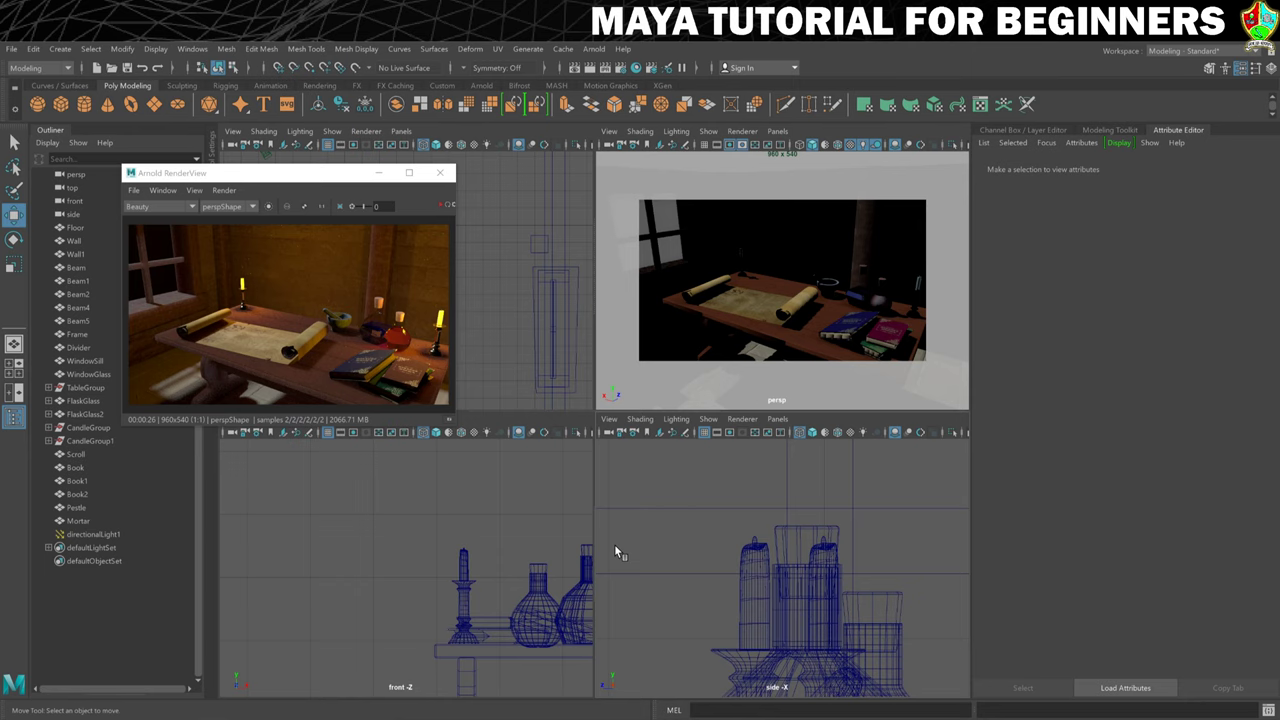
key("ctrl+z")
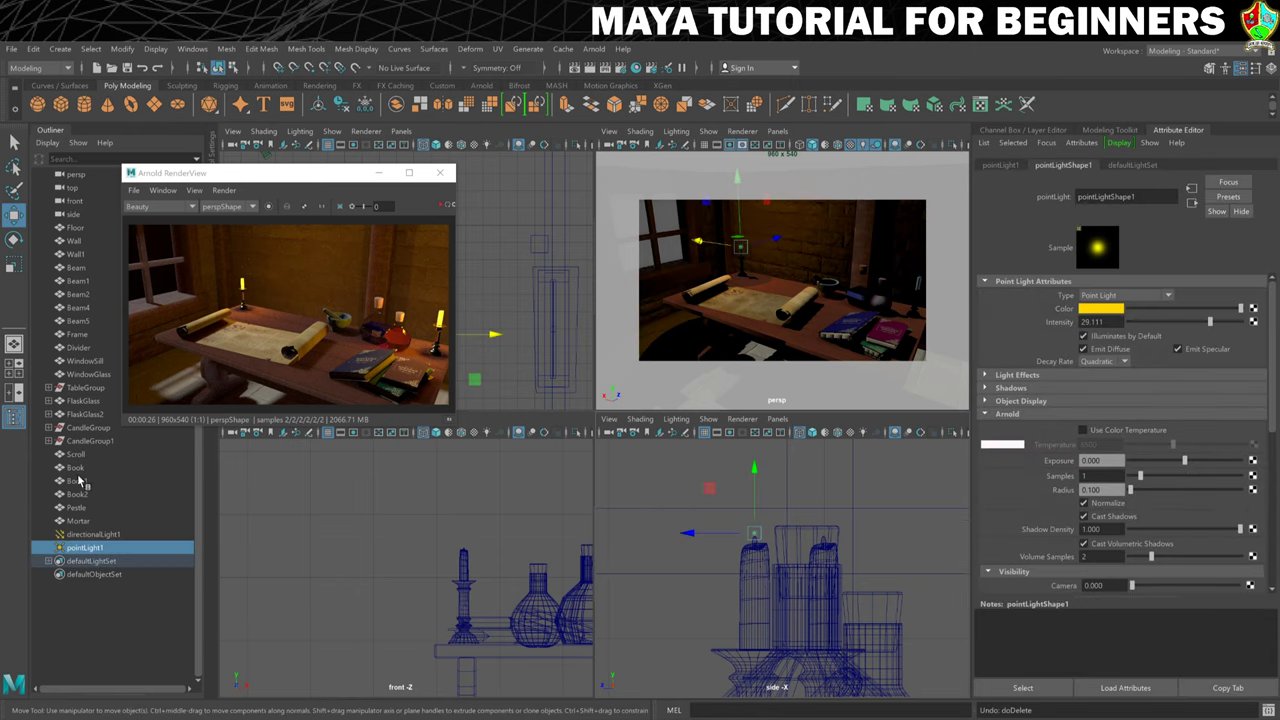
left_click(96, 536)
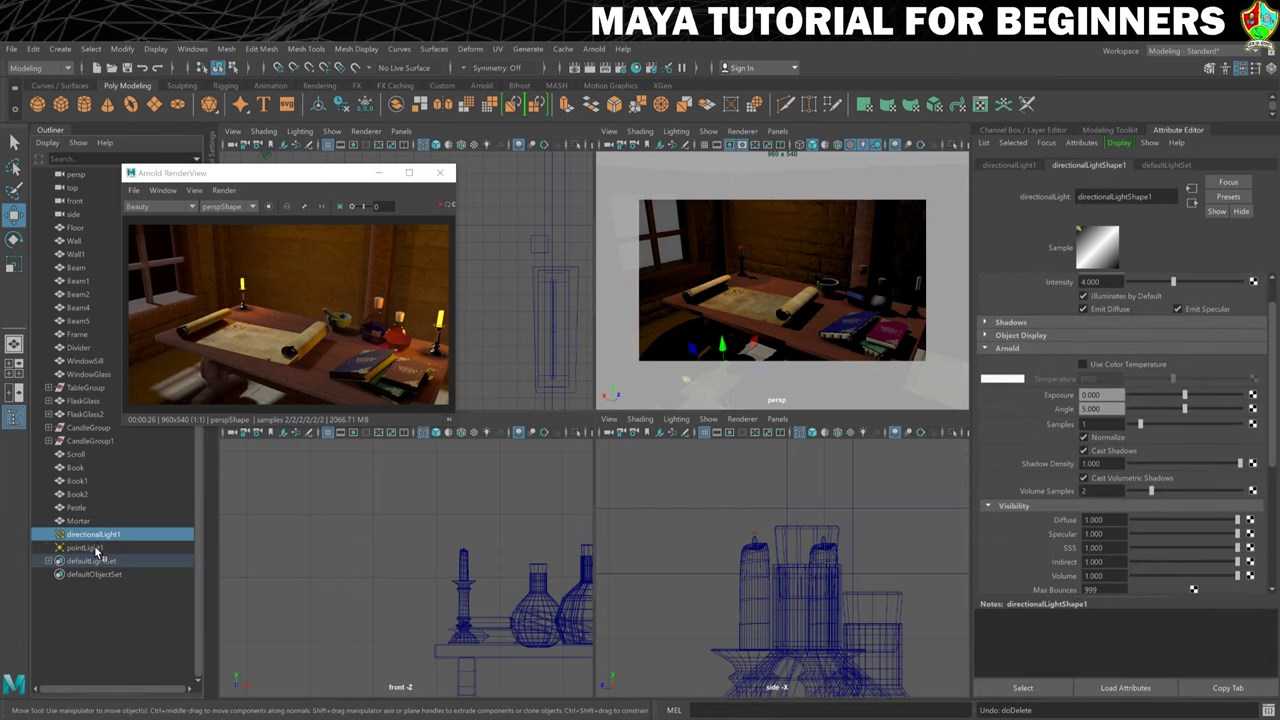
left_click(100, 549)
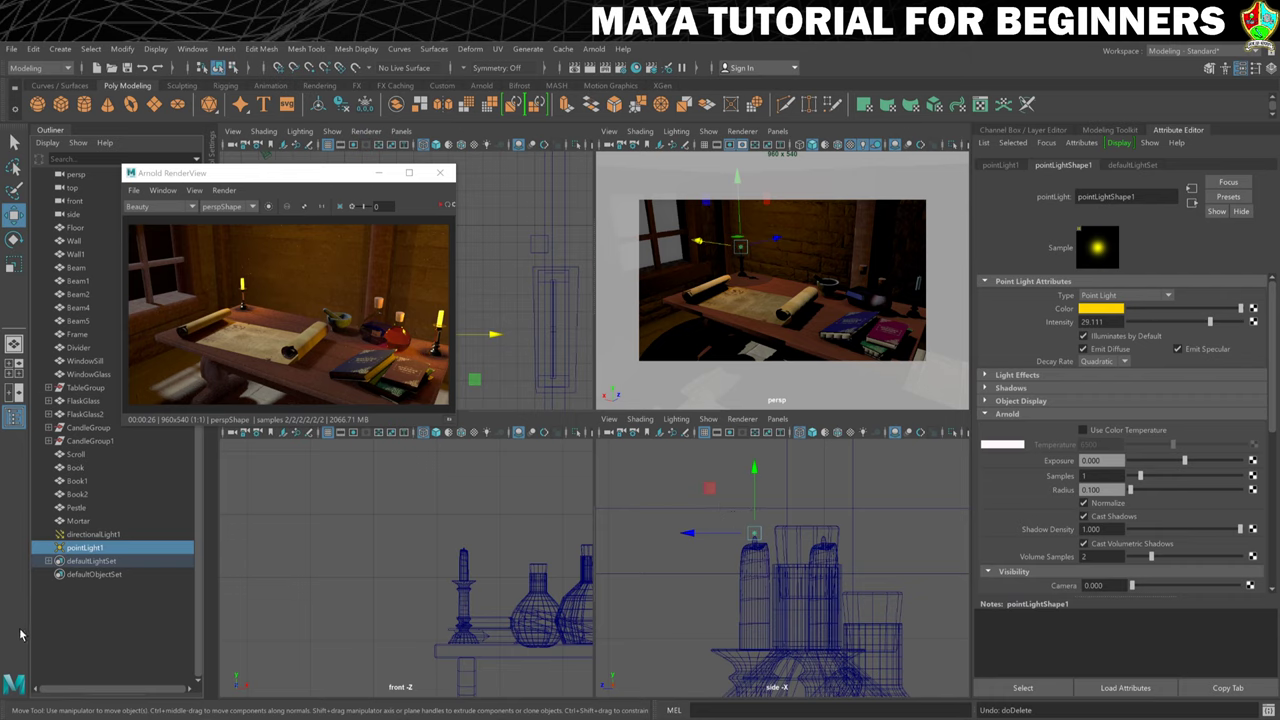
left_click(80, 535)
left_click(82, 548)
key("Delete")
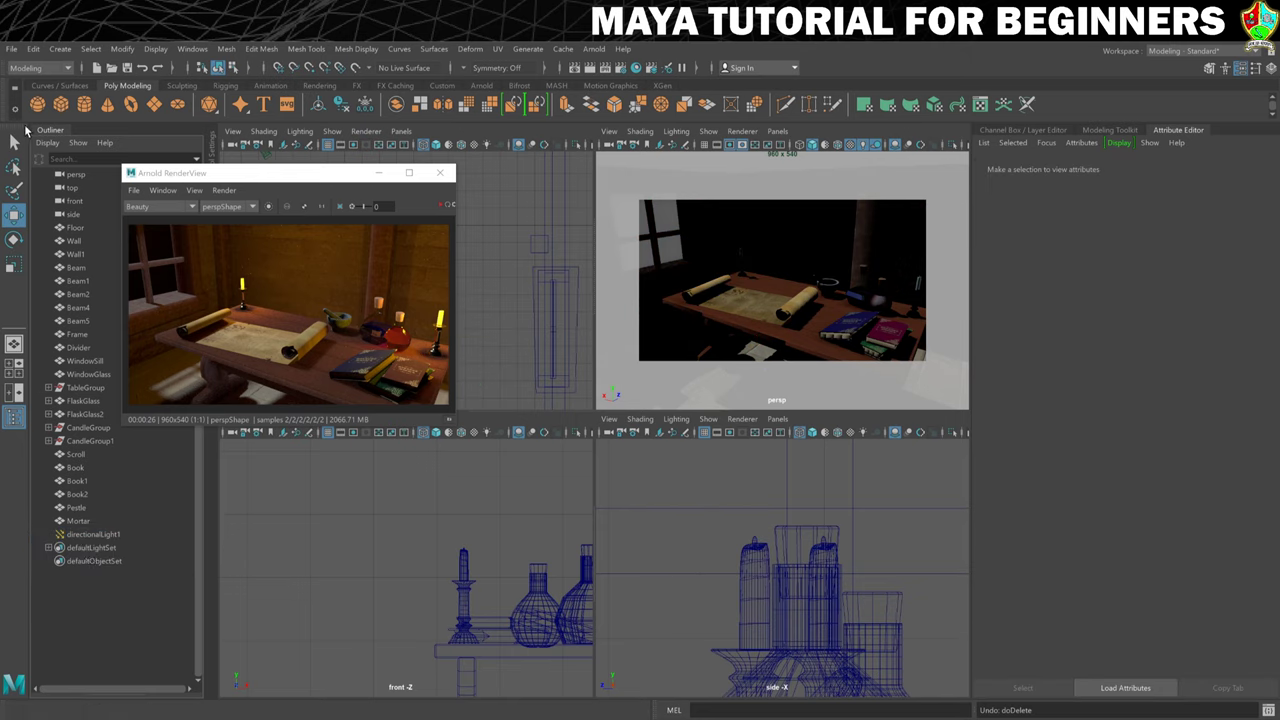
left_click(50, 131)
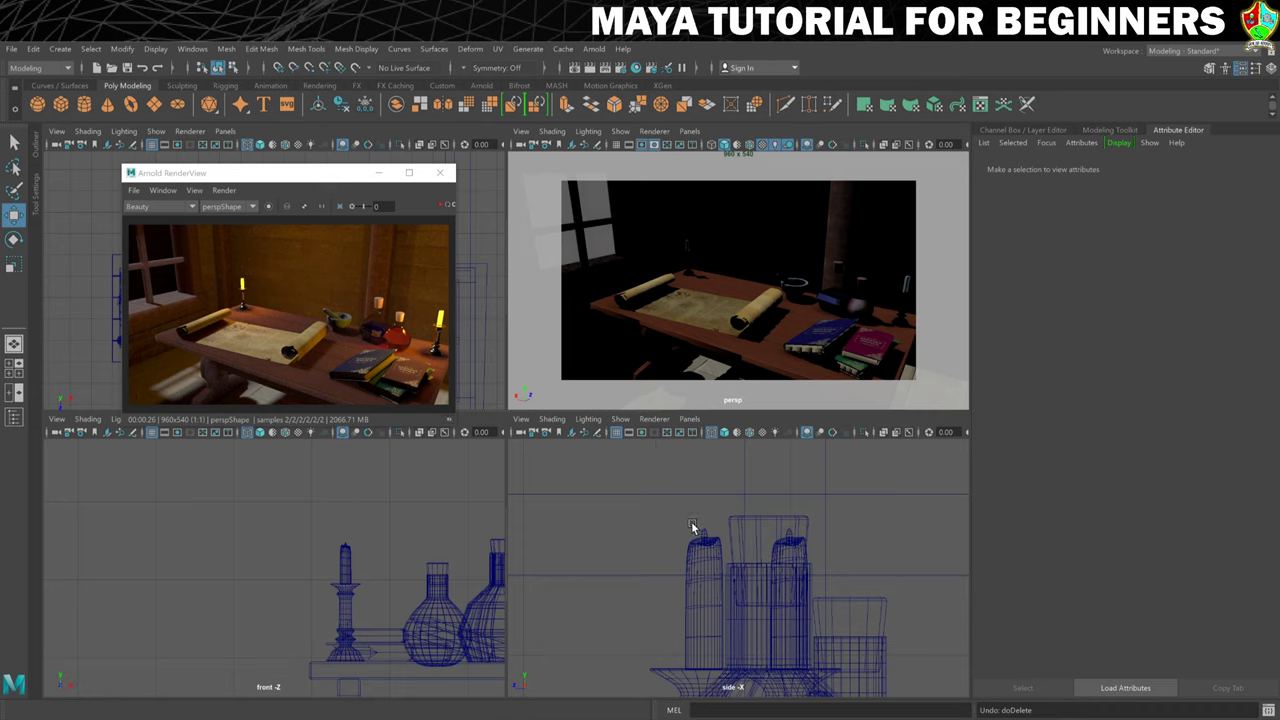
Scale up the left candle's flame slightly and raise it a little on its candle
scroll(686, 540, "up", 3)
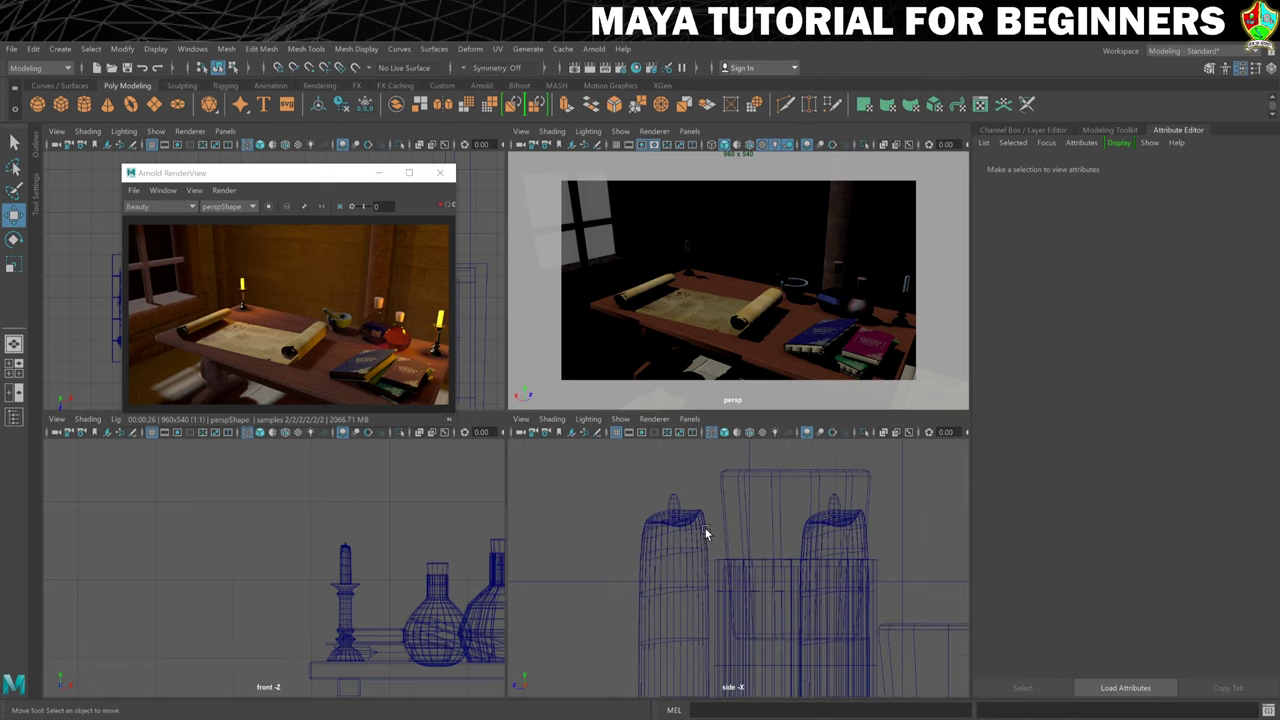
middle_click_drag(705, 528, 693, 573, "alt")
left_click(668, 546)
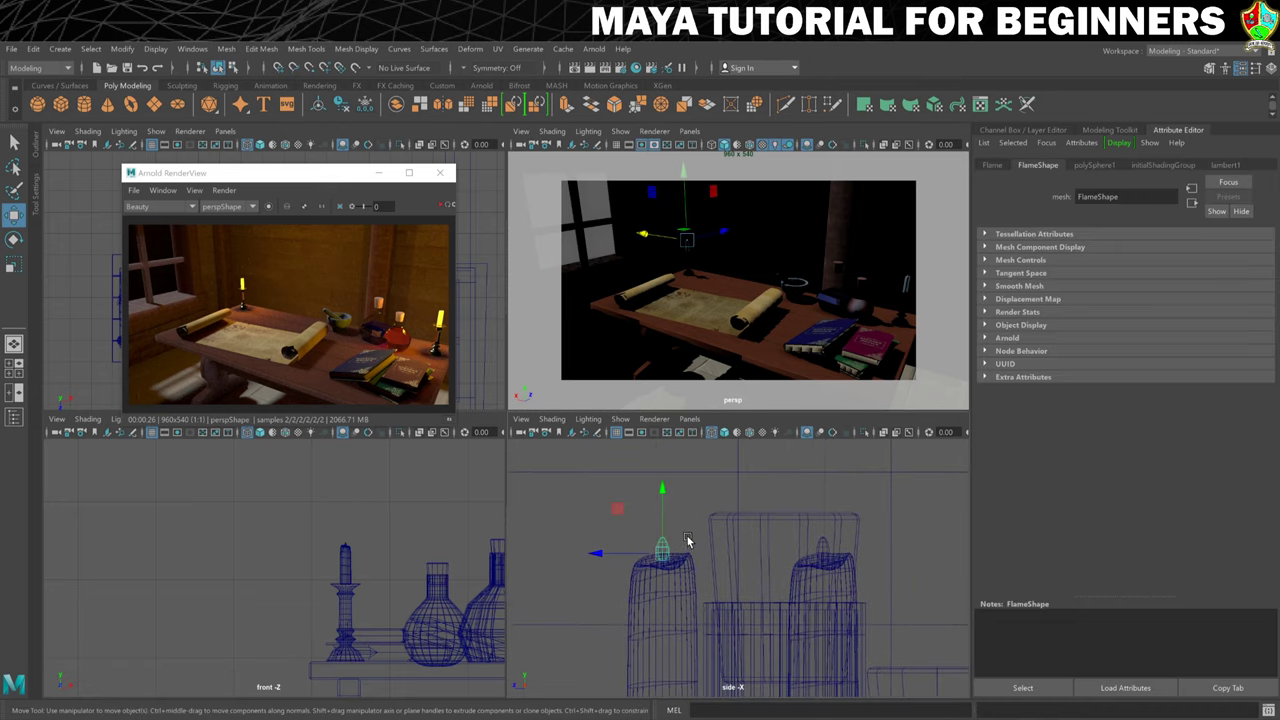
key("r")
left_click_drag(663, 553, 675, 555)
key("w")
left_click_drag(663, 495, 667, 486)
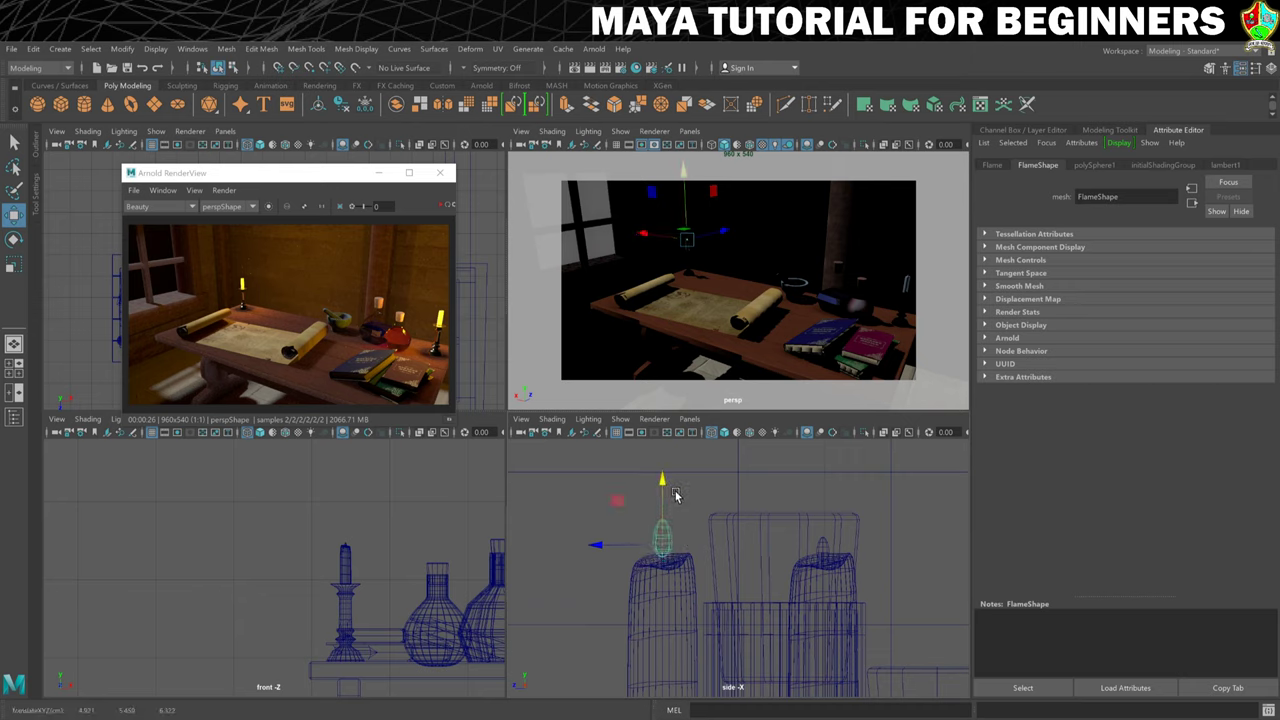
Enlarge the right candle's flame slightly, nudge it upward, then reselect the left flame
left_click(830, 555)
key("r")
left_click_drag(823, 553, 826, 548)
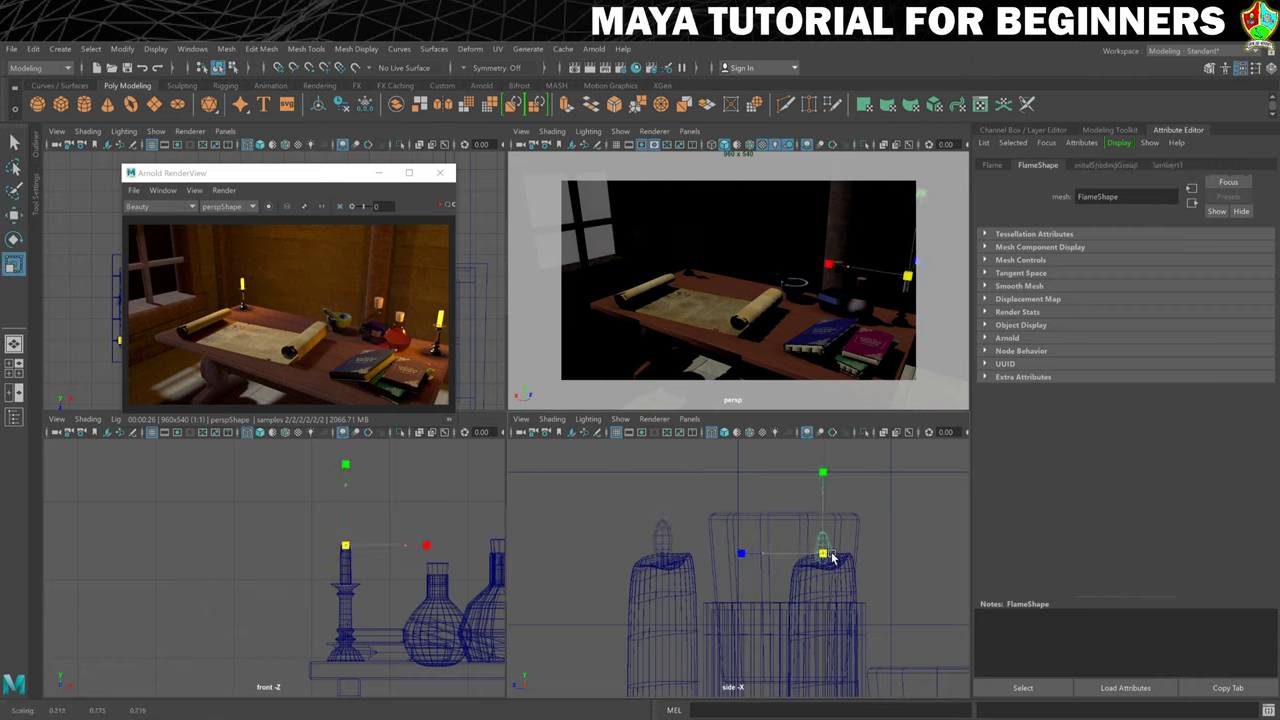
key("w")
left_click_drag(826, 489, 827, 488)
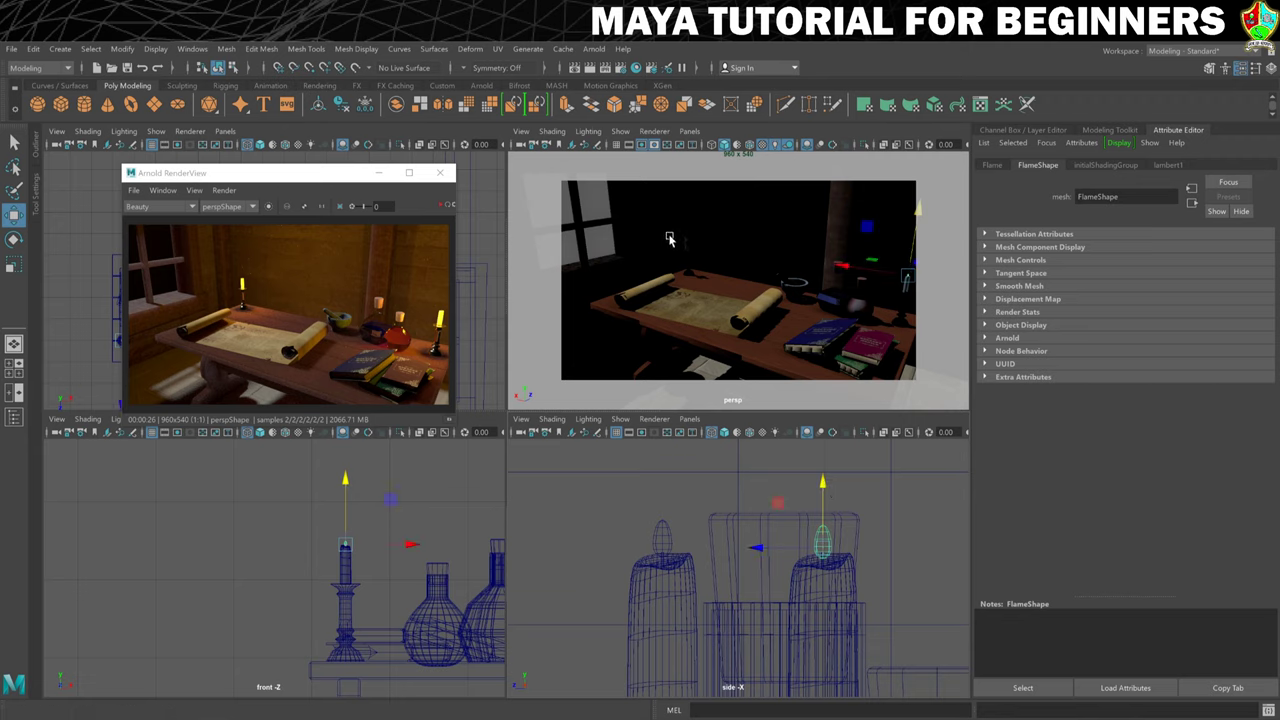
left_click(695, 458)
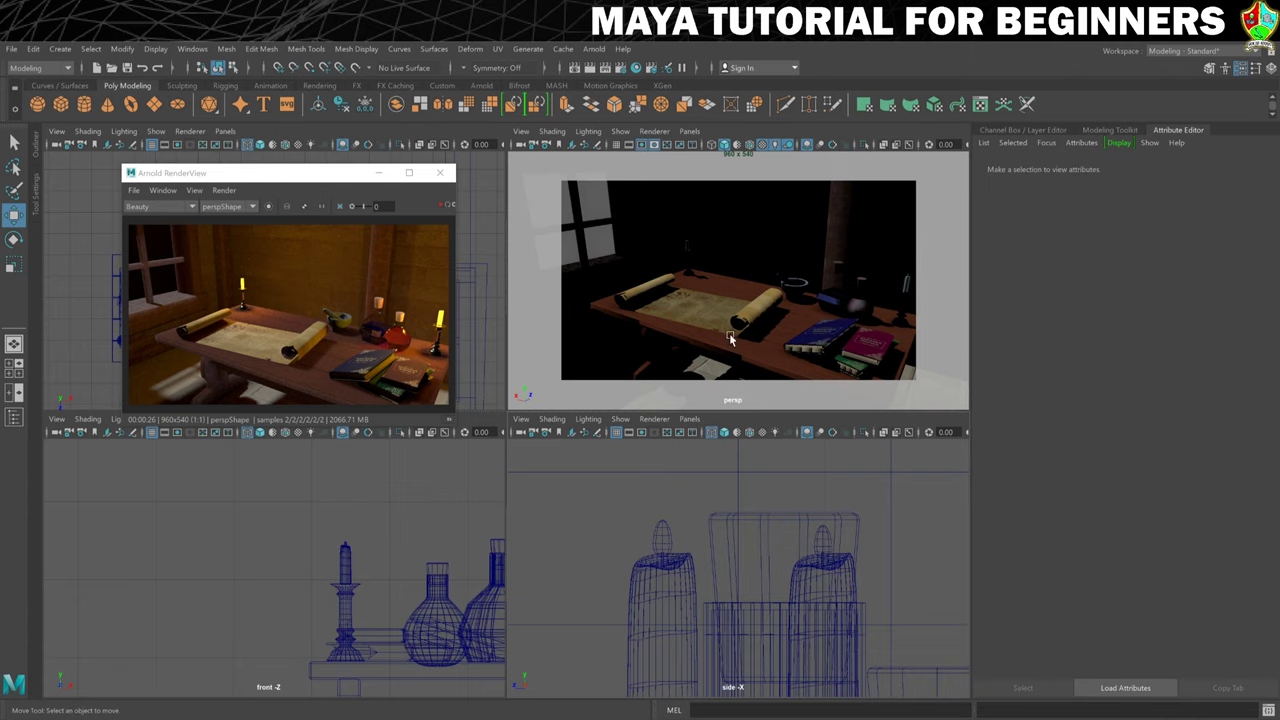
left_click(663, 532)
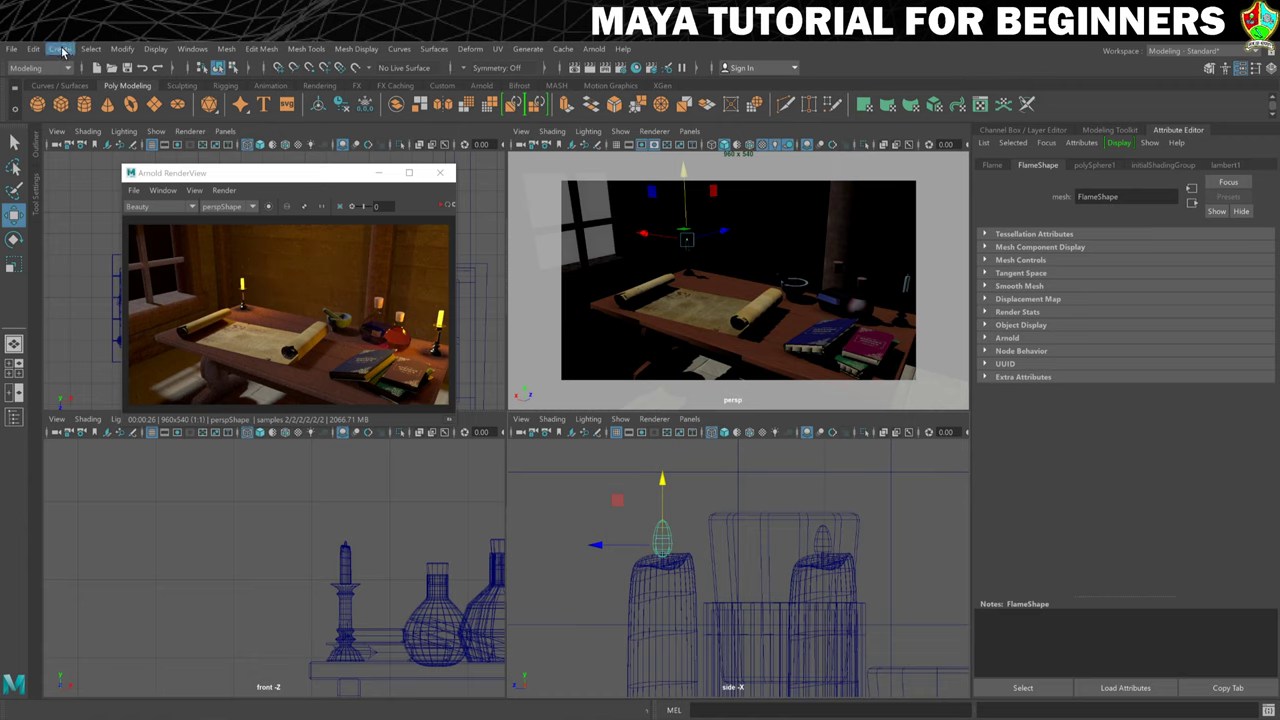
Make the selected flame an Arnold Mesh Light, creating light_CandleGroup_FlameShape
left_click(594, 49)
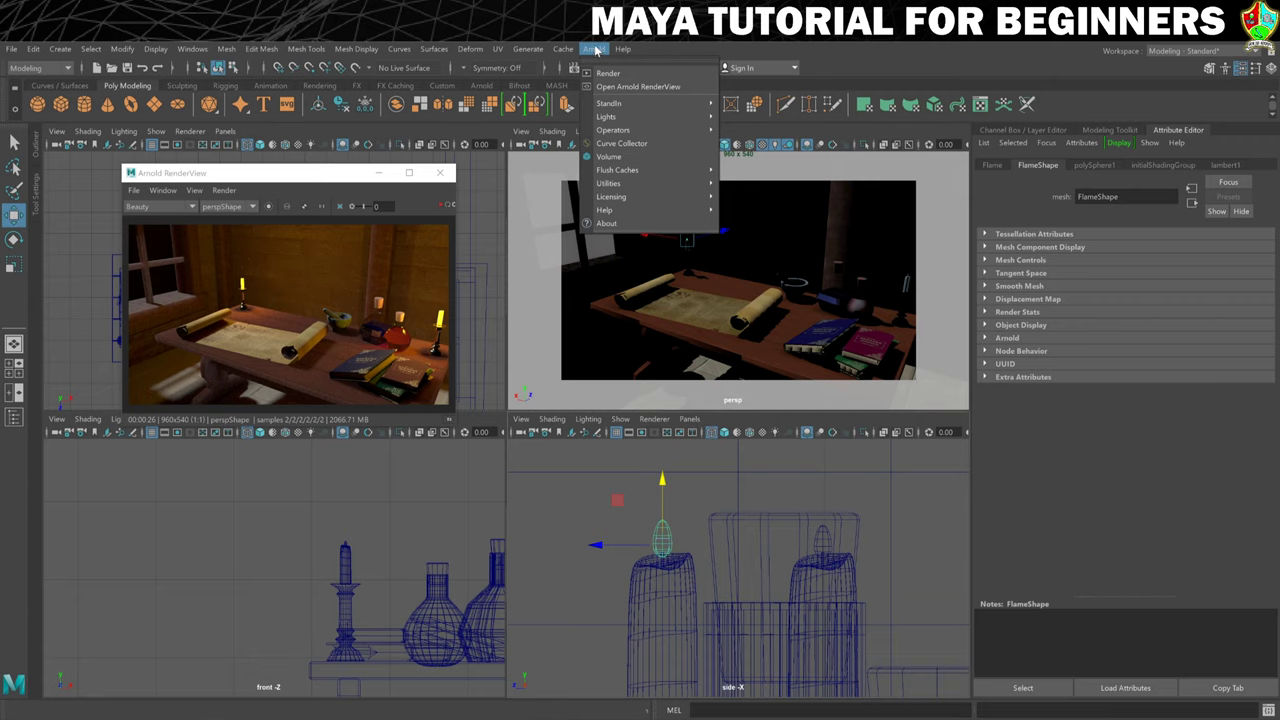
mouse_move(619, 119)
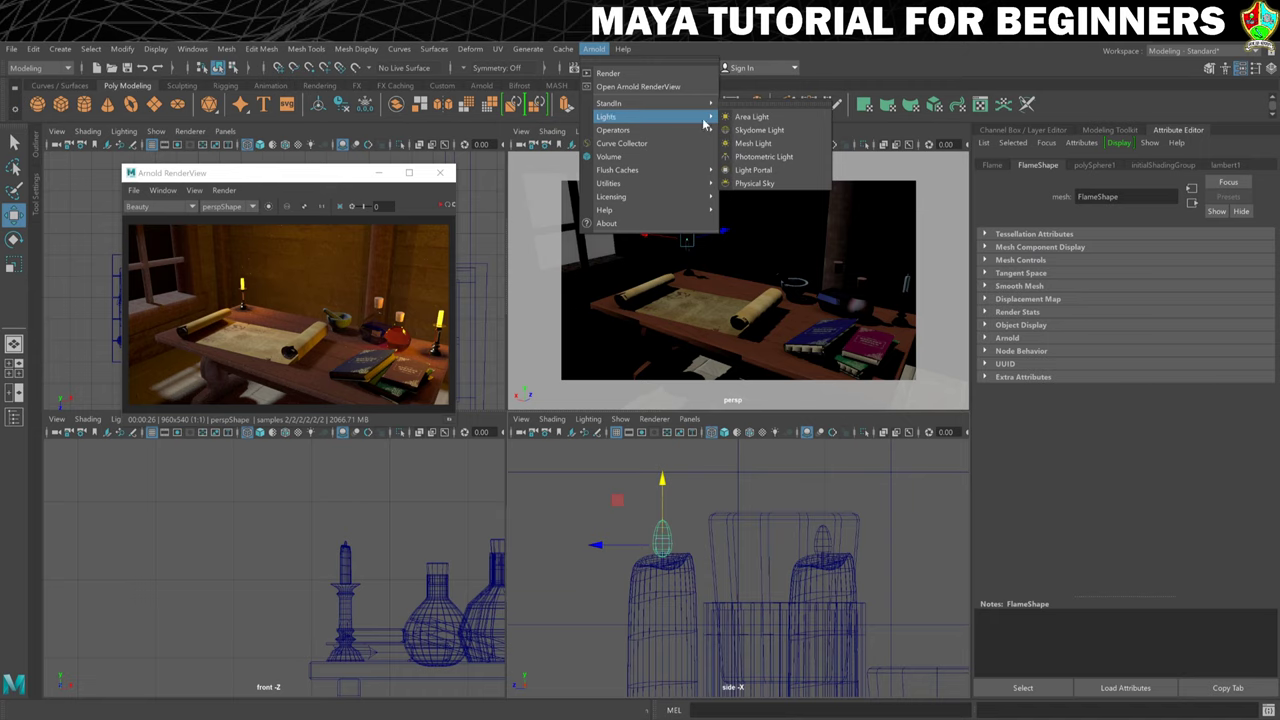
left_click(761, 147)
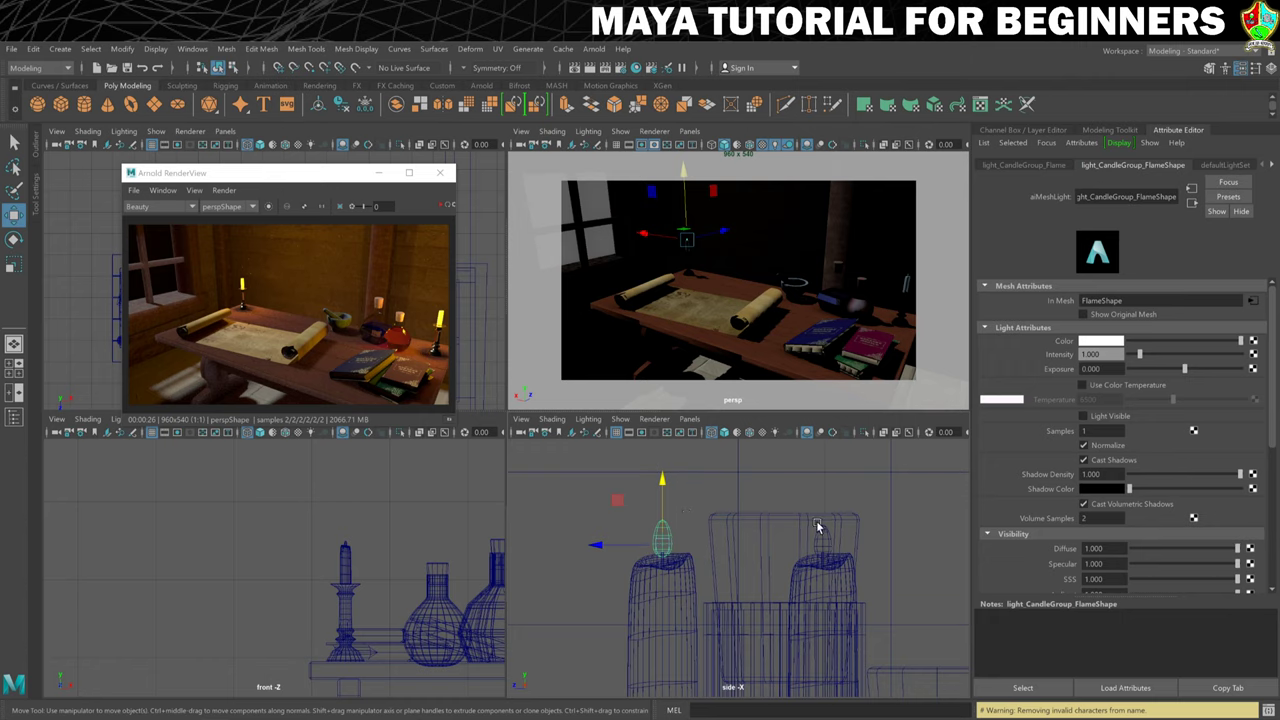
Close Arnold RenderView and set the top-left panel to the persp camera
left_click(442, 176)
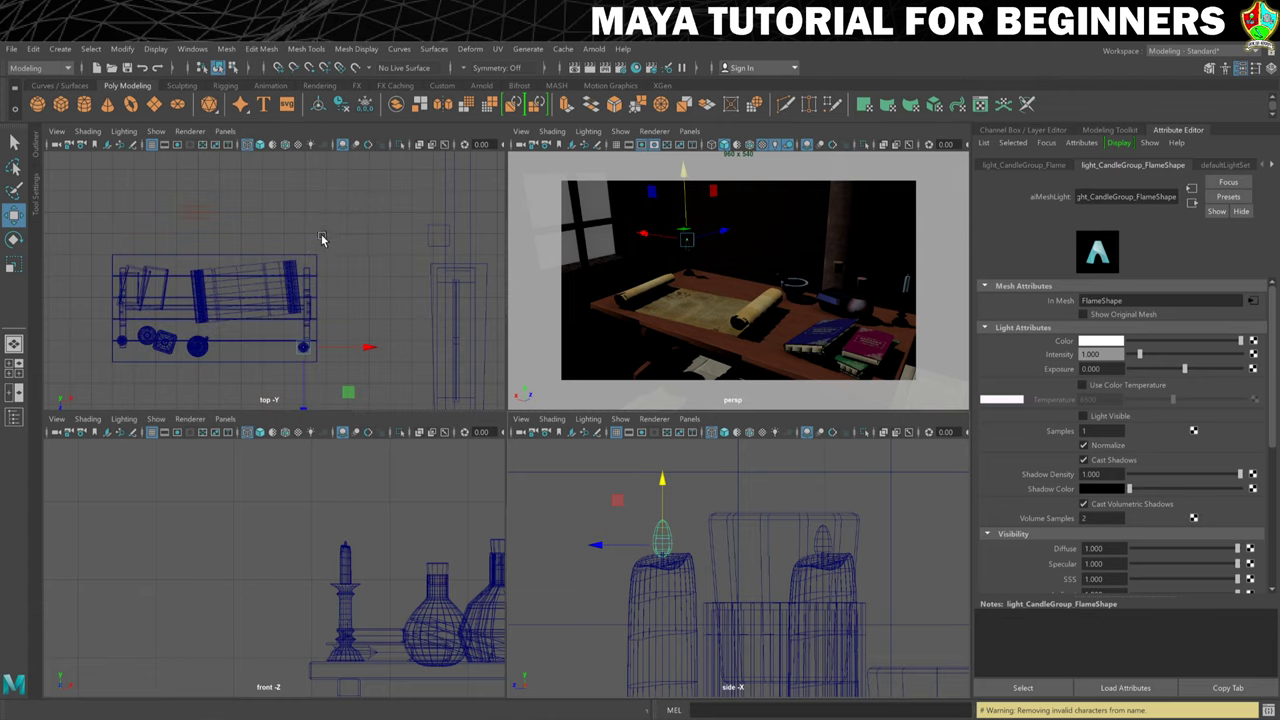
left_click(221, 136)
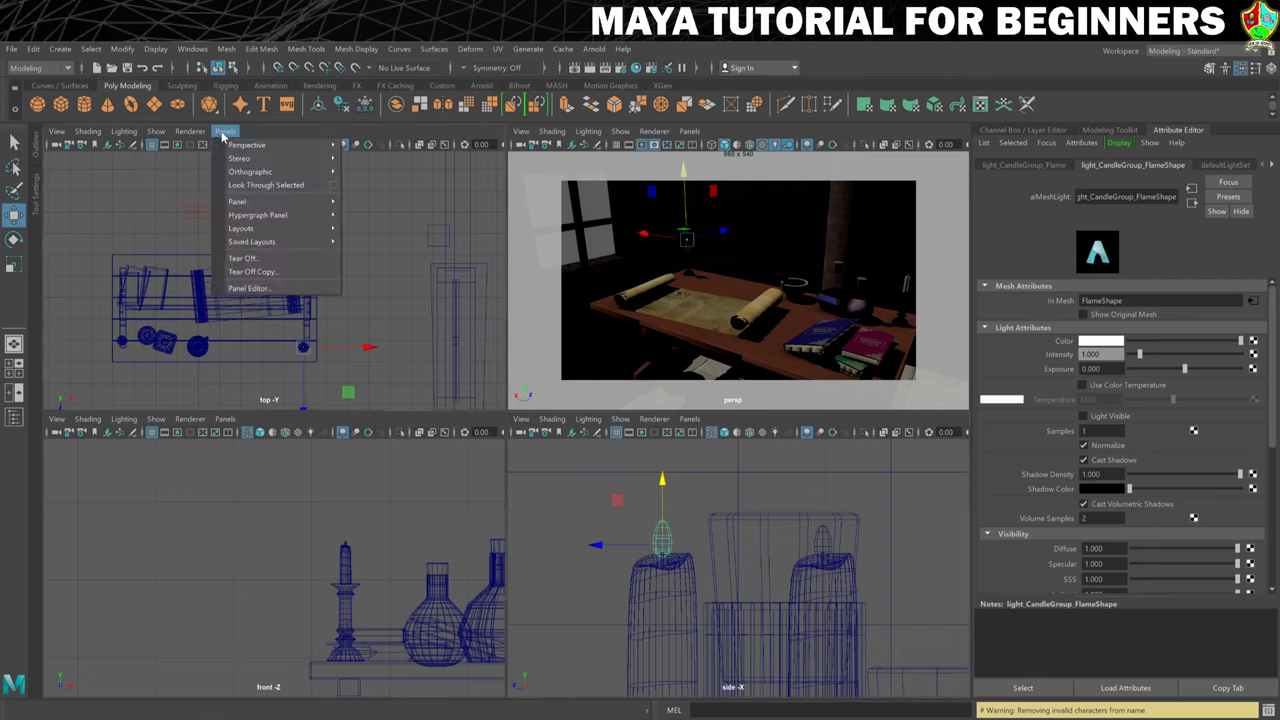
mouse_move(245, 146)
left_click(362, 150)
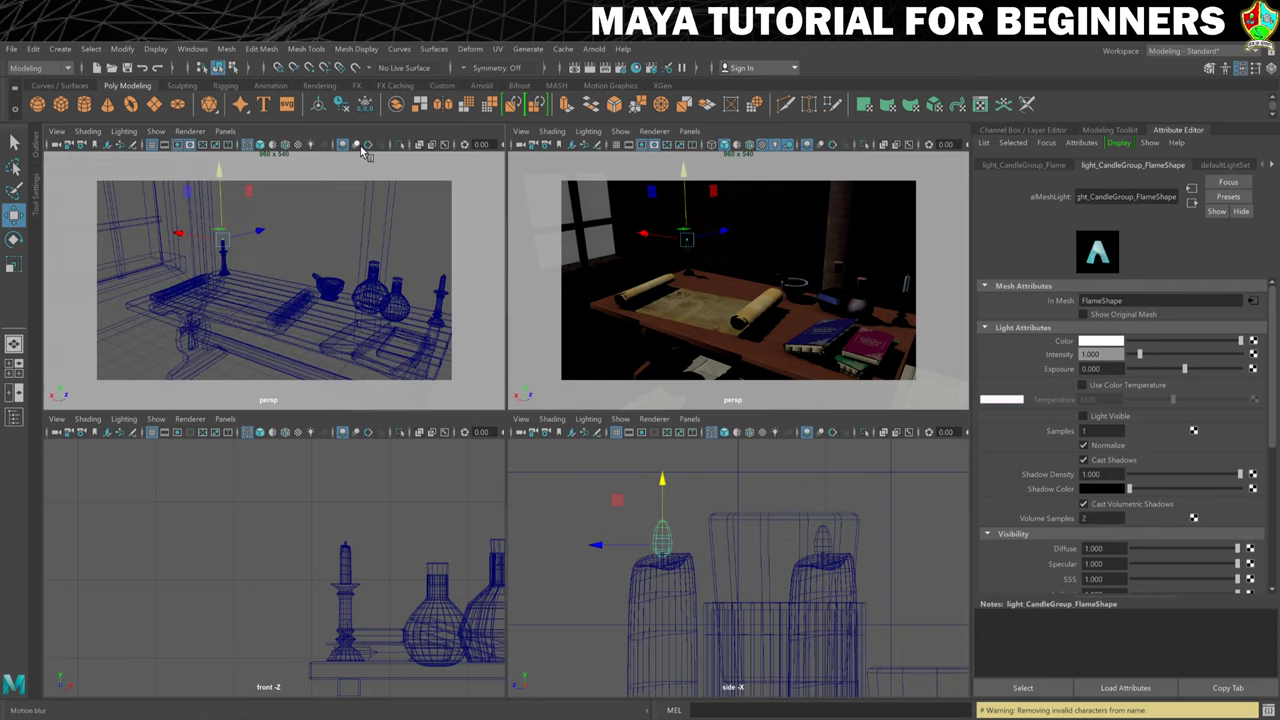
Switch the panel's renderer to Arnold, start an IPR render, then stop it
left_click(190, 131)
left_click(202, 169)
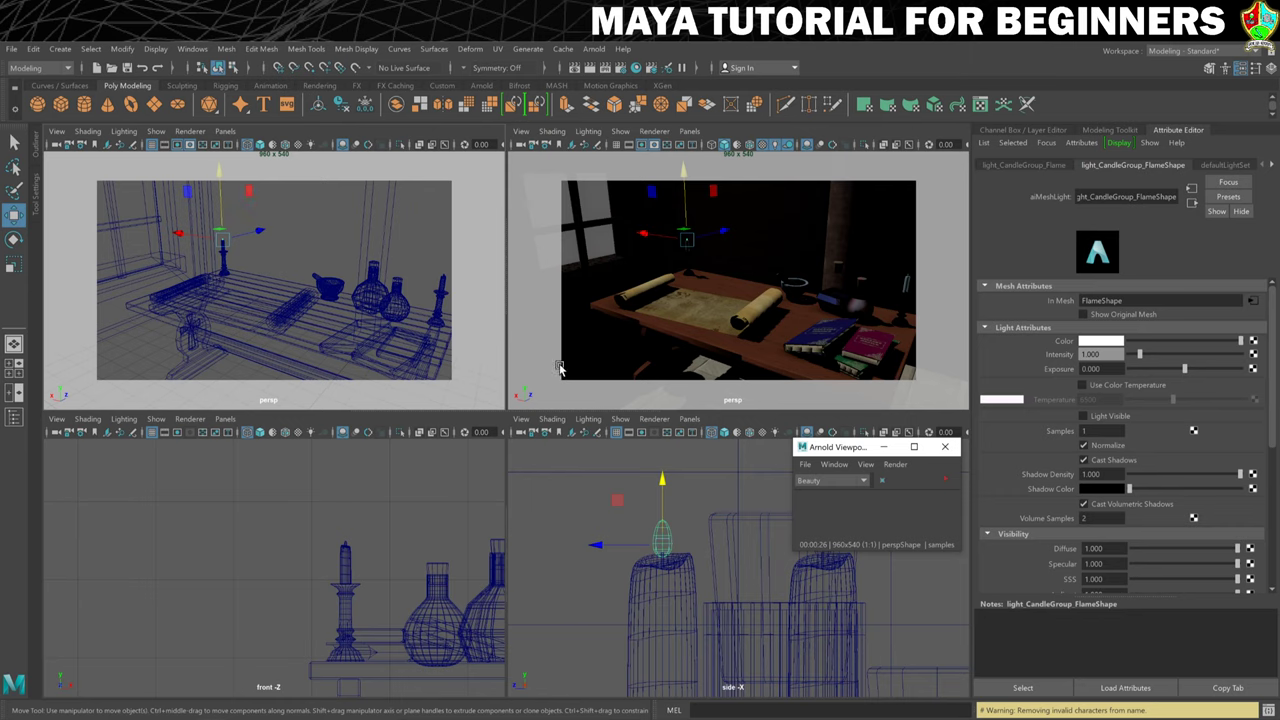
left_click_drag(847, 451, 99, 455)
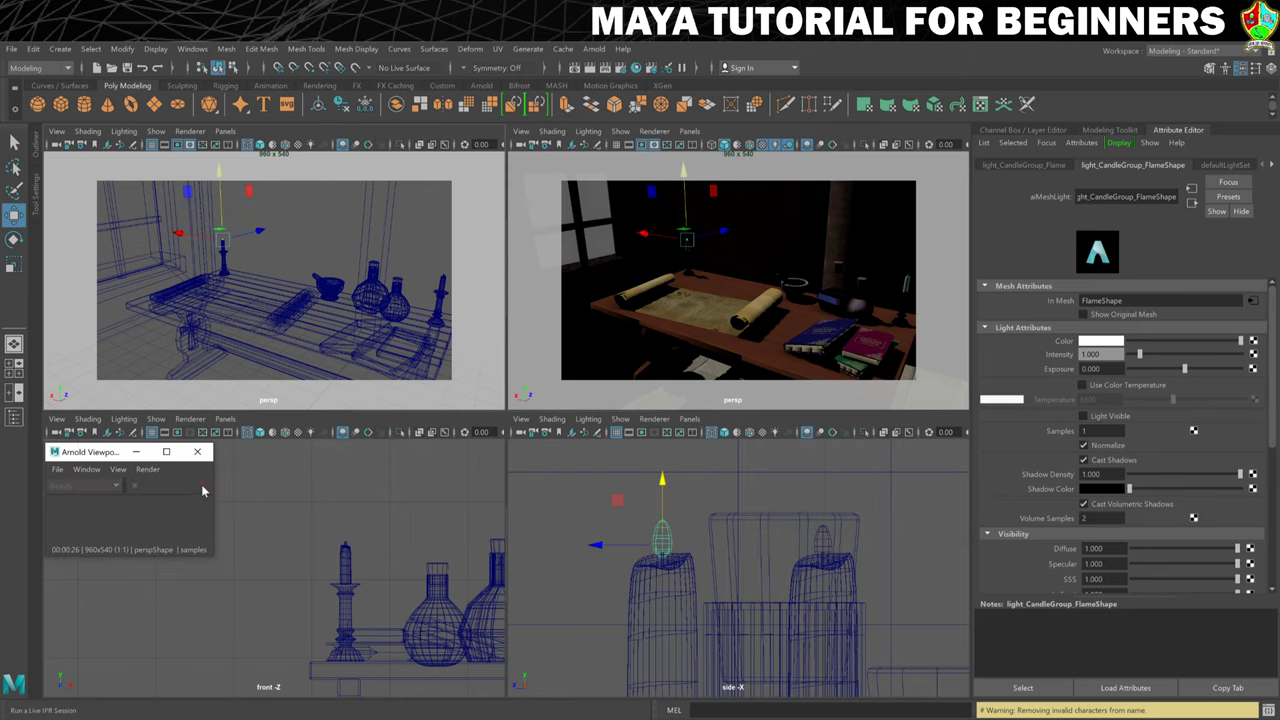
left_click(199, 485)
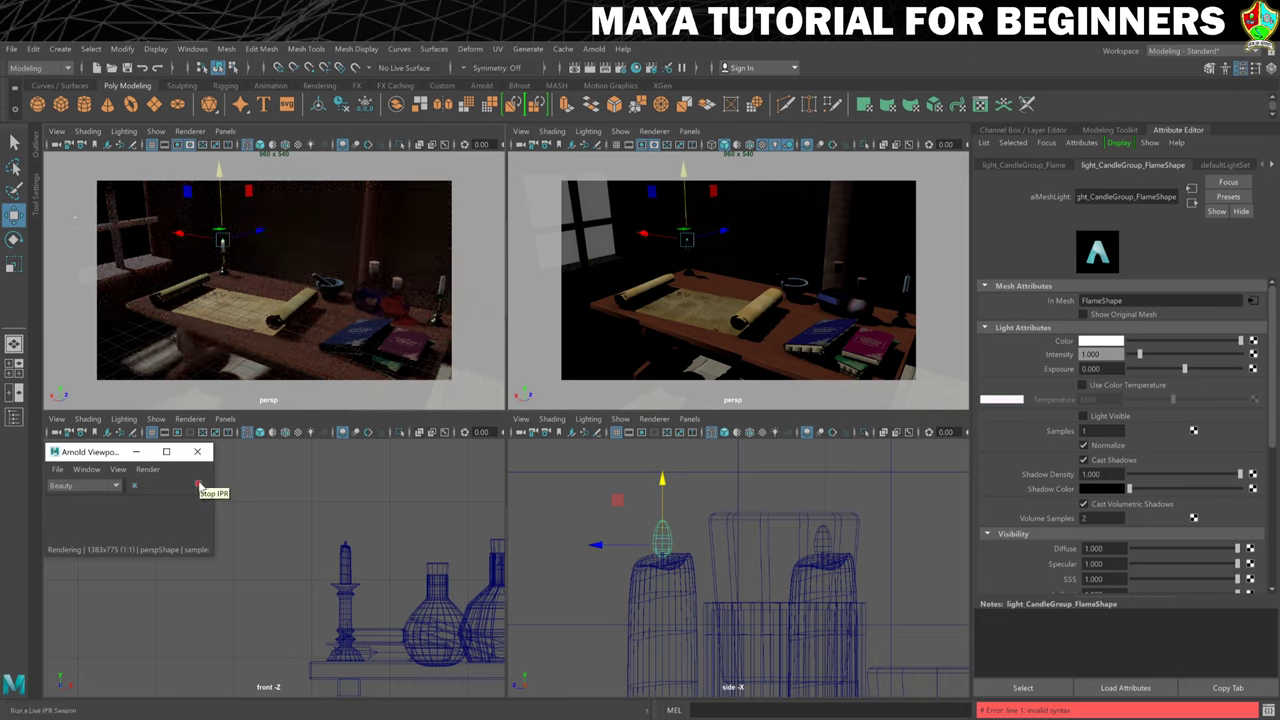
left_click(198, 487)
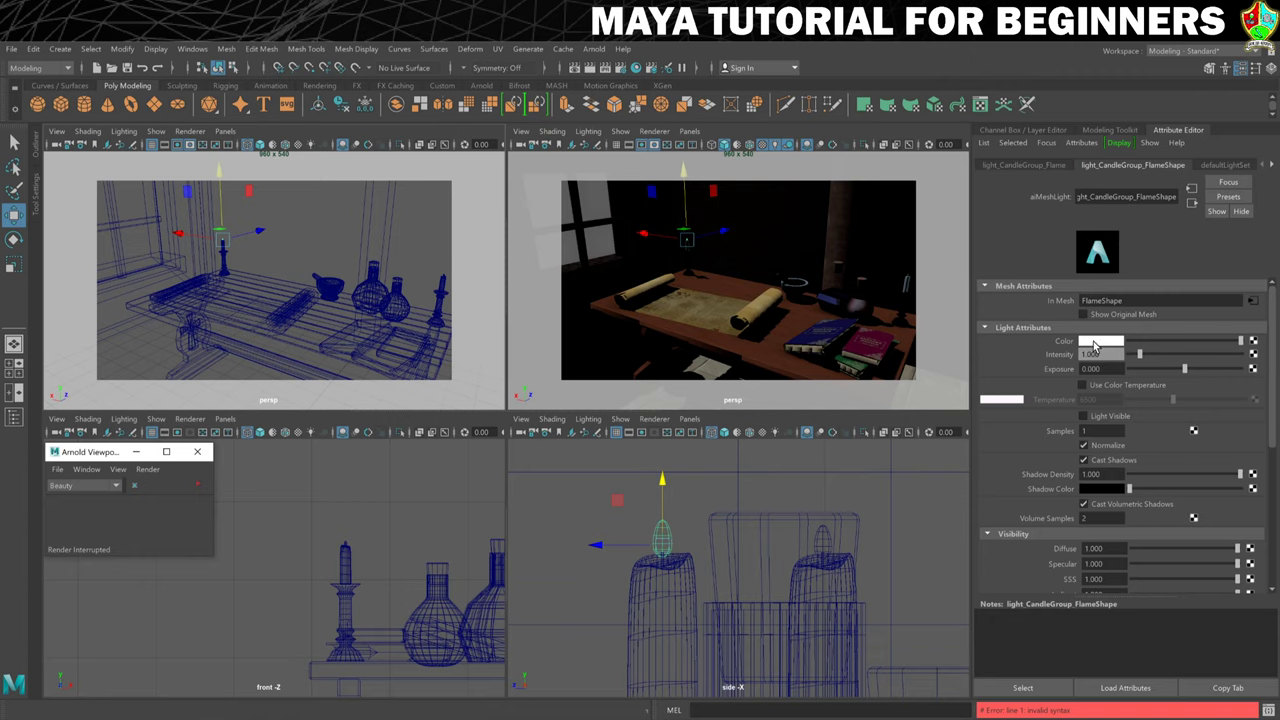
Connect a Ramp texture to the light's Color and make its first stop red
left_click(1254, 341)
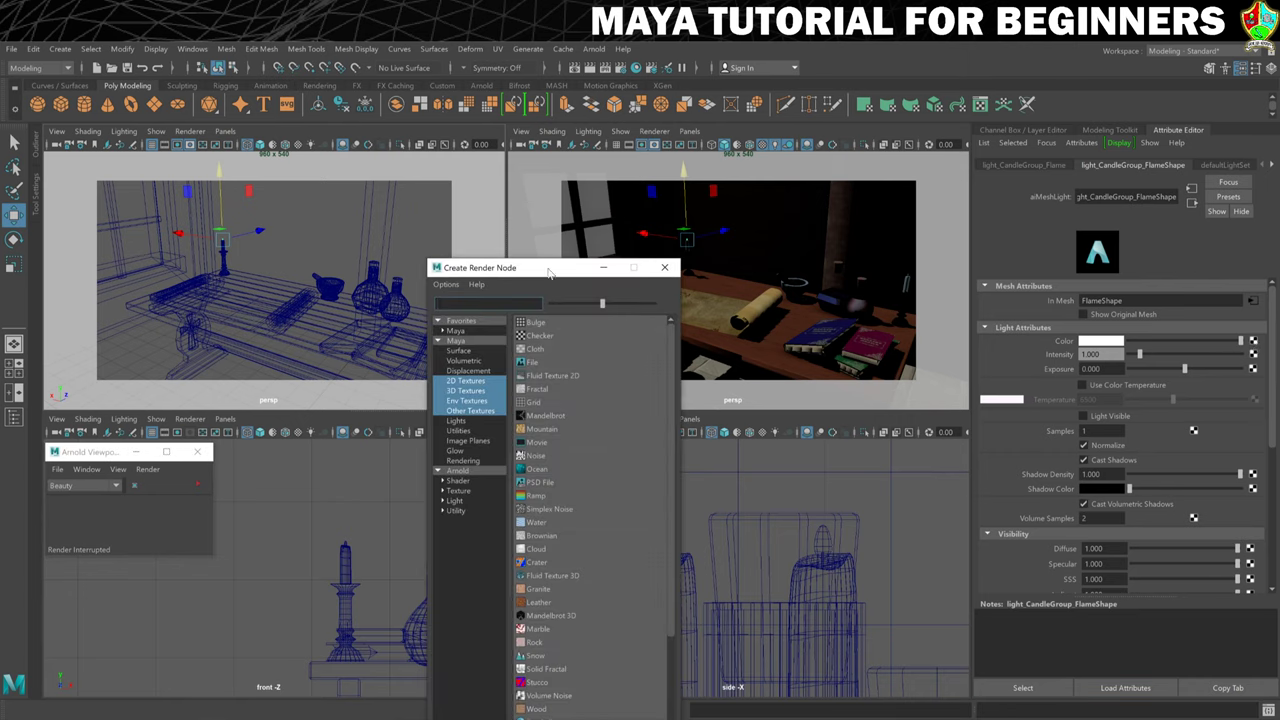
left_click_drag(548, 273, 657, 149)
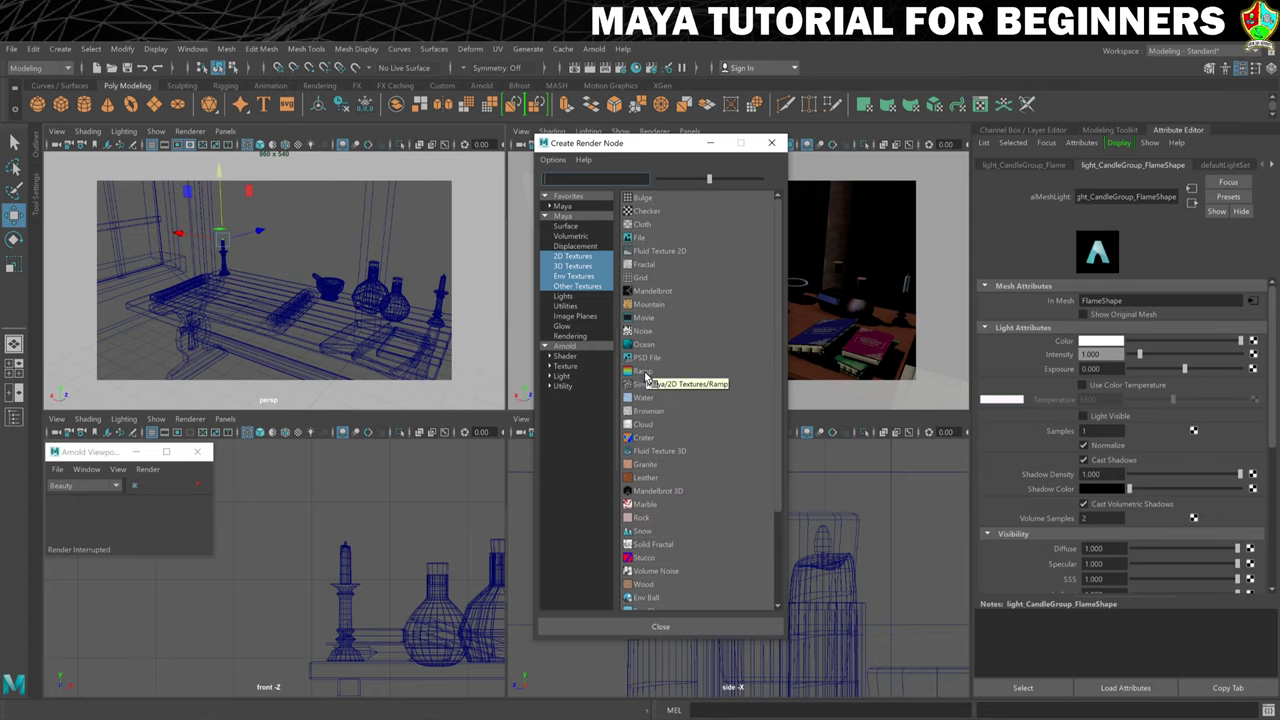
left_click(643, 372)
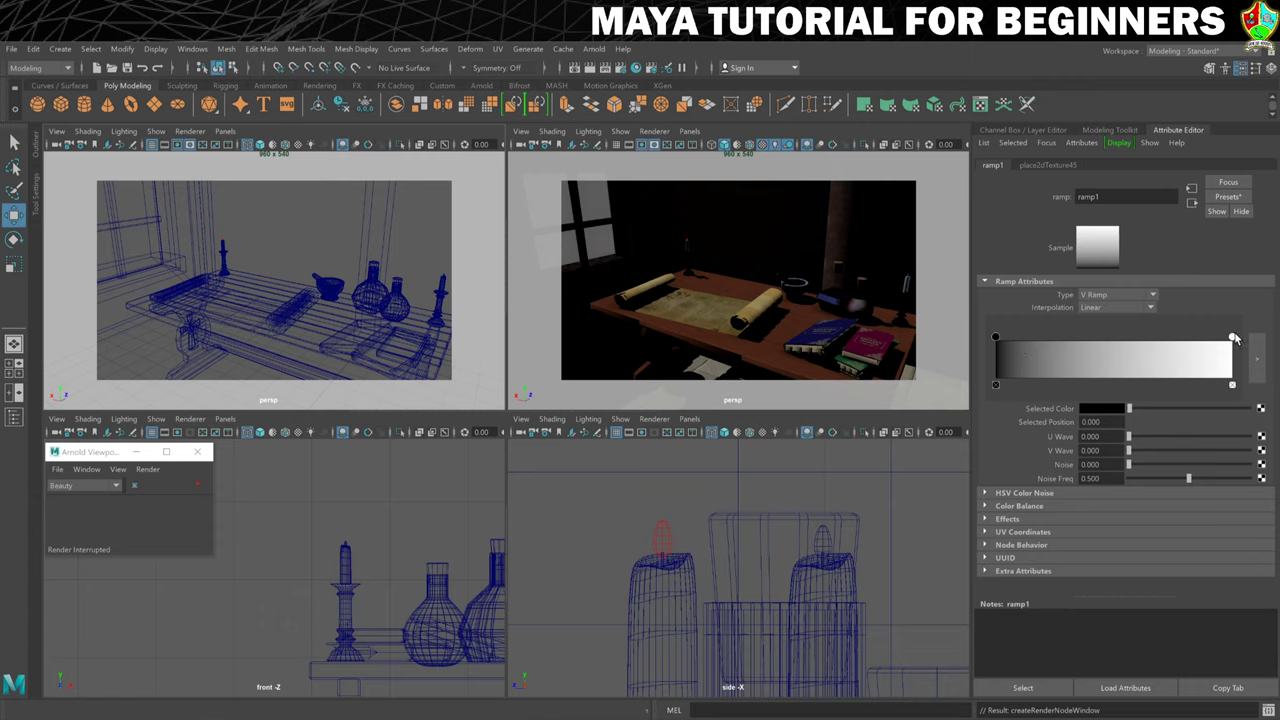
left_click(1097, 411)
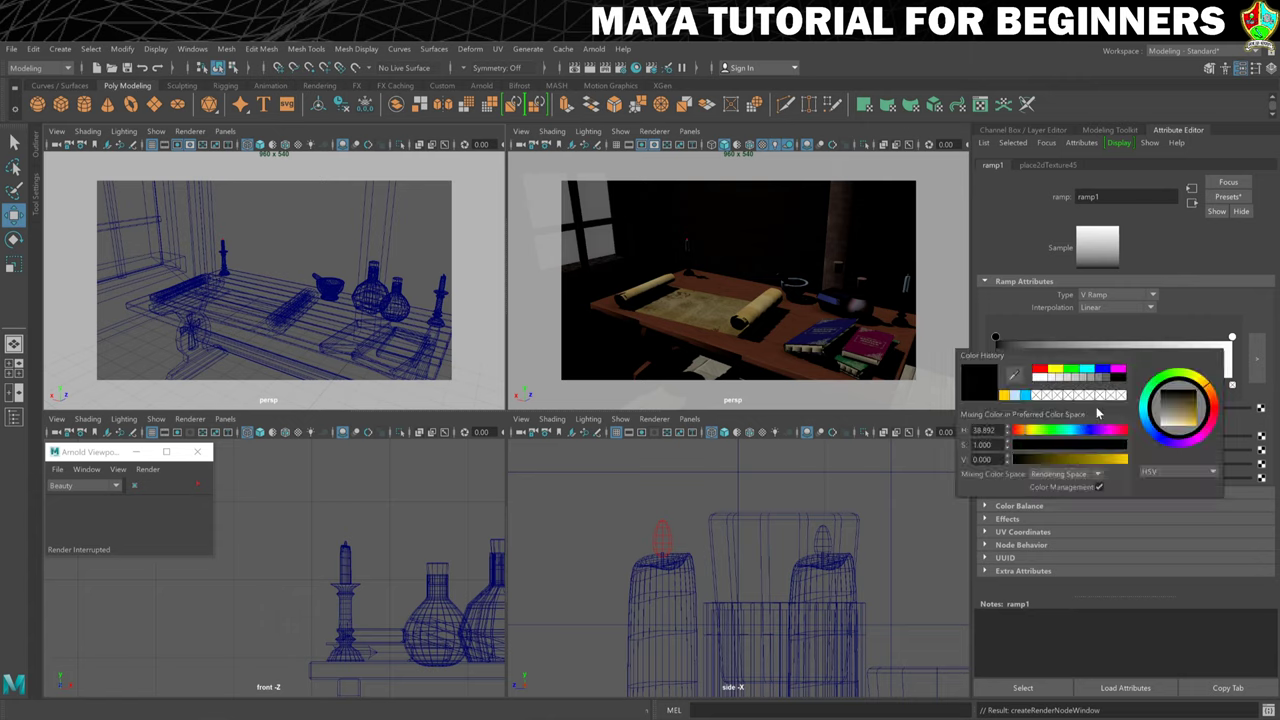
left_click_drag(1099, 432, 1128, 431)
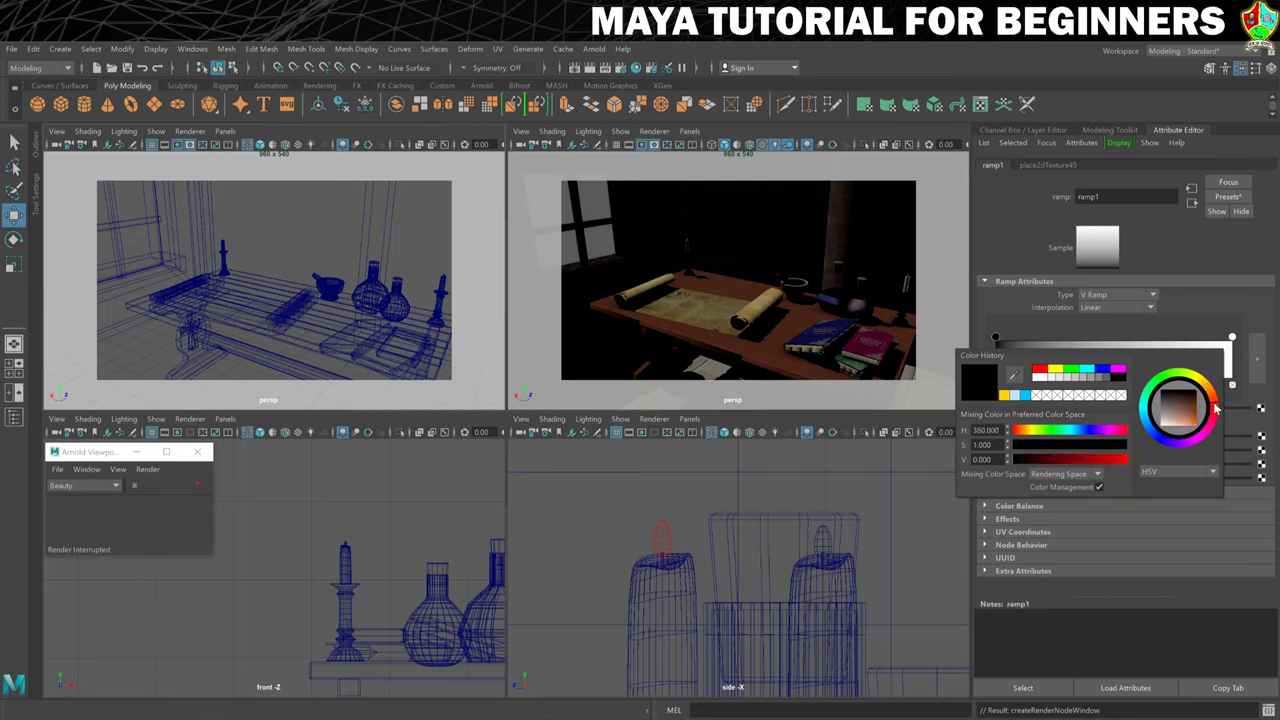
left_click_drag(1098, 459, 1098, 463)
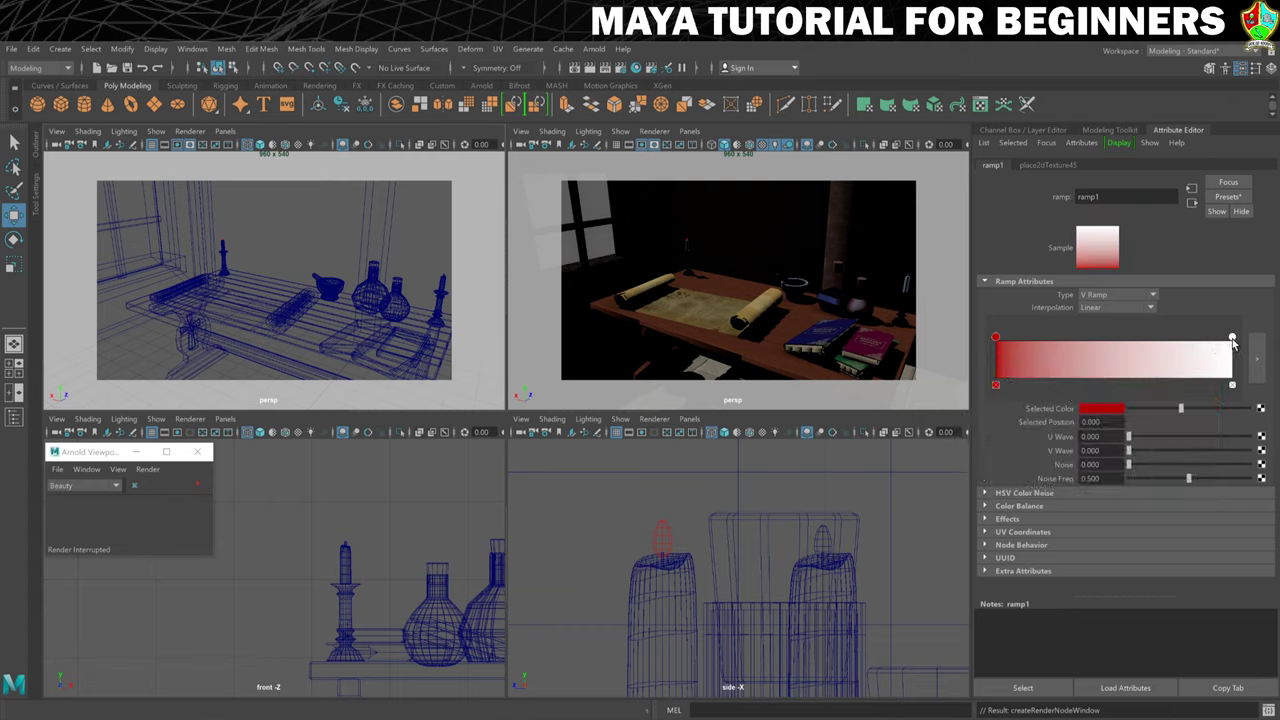
Move the white stop to the middle and make it orange; add a light yellow stop near 0.74
left_click_drag(1233, 339, 1107, 357)
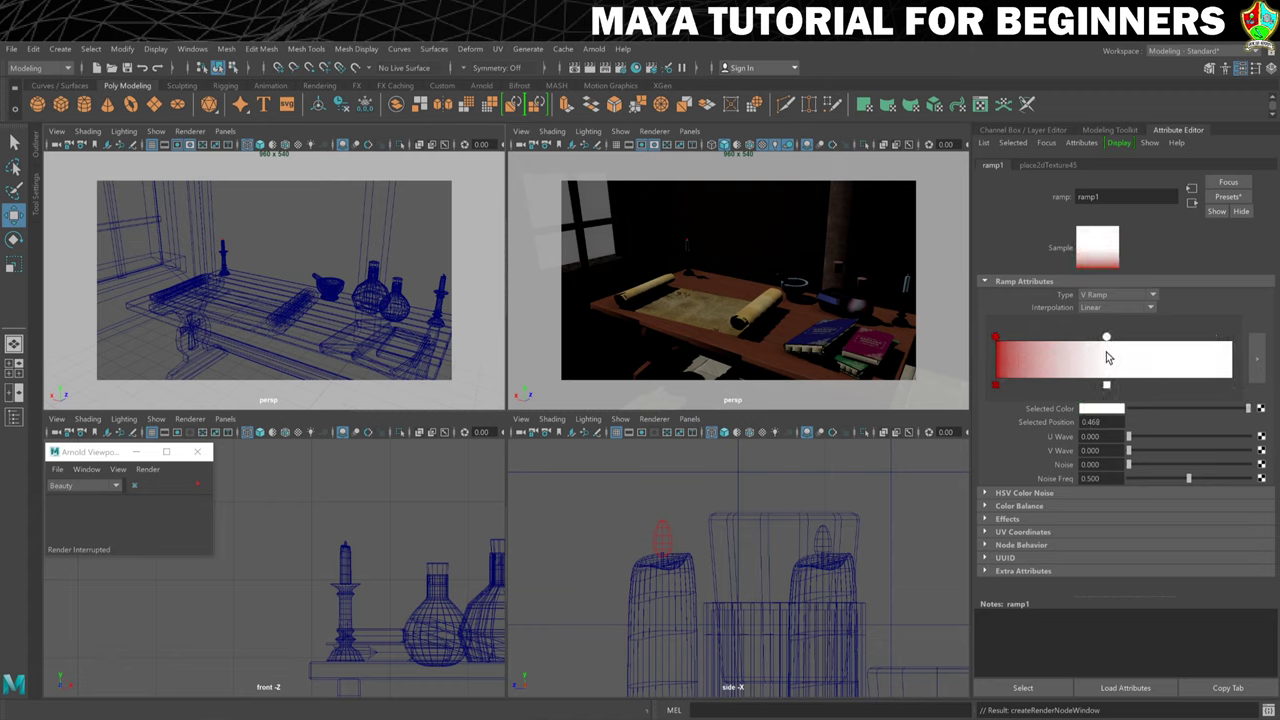
left_click(1097, 410)
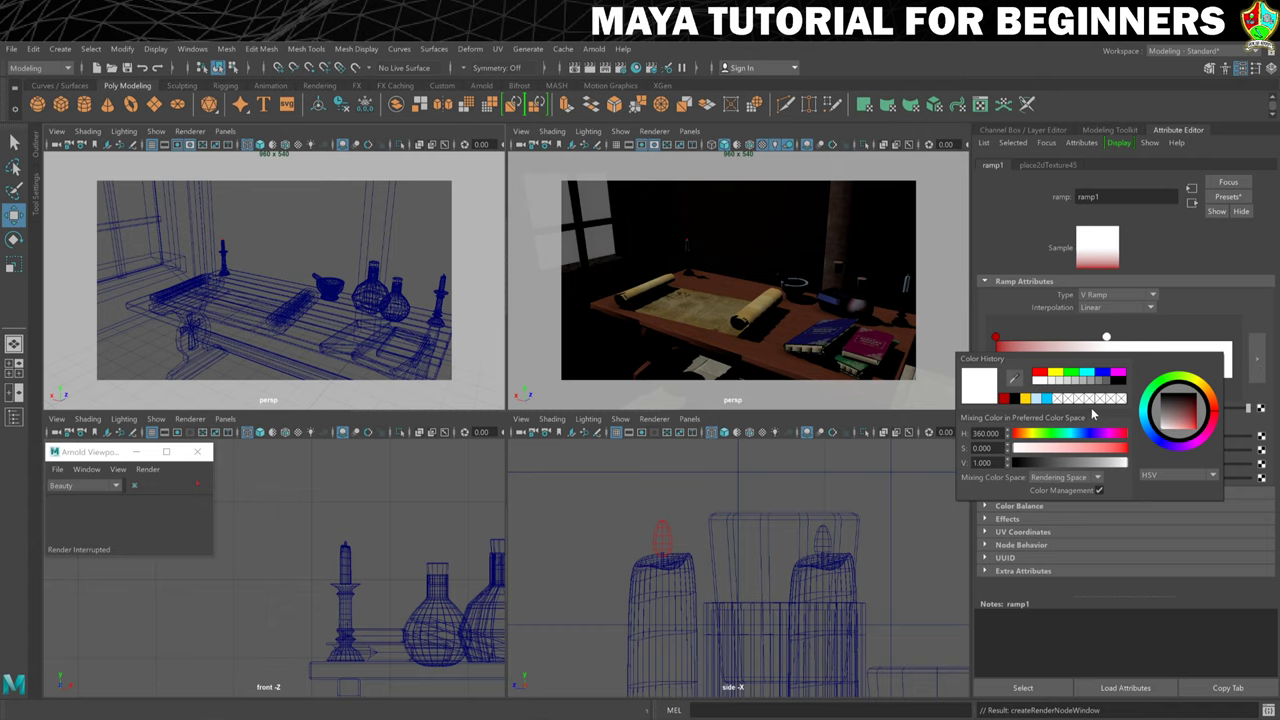
left_click_drag(1034, 437, 1124, 448)
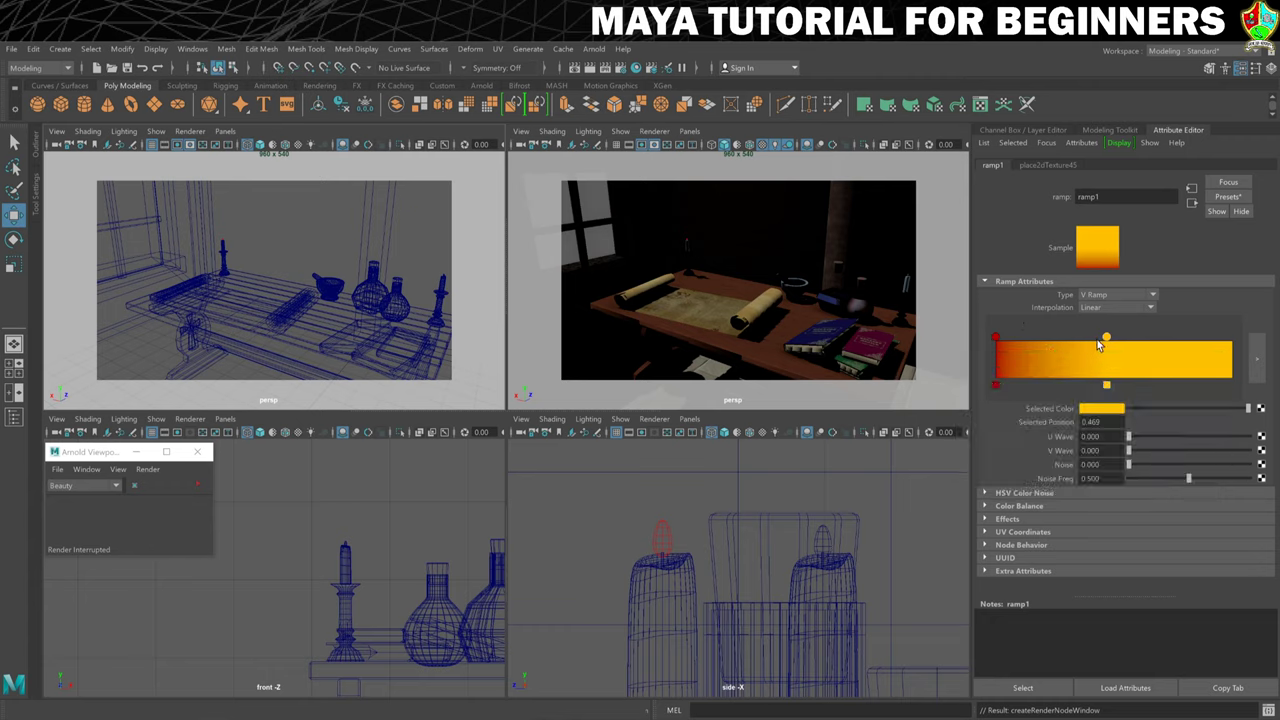
left_click(1171, 364)
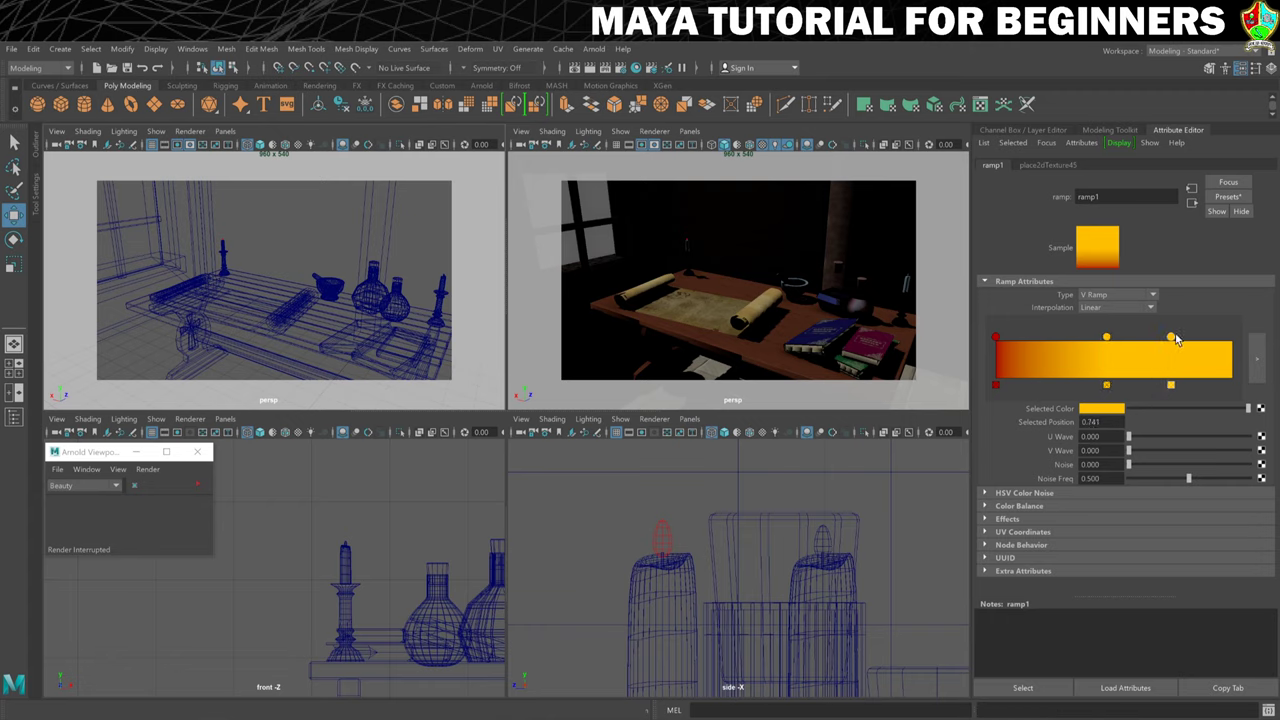
left_click(1116, 411)
left_click(1057, 447)
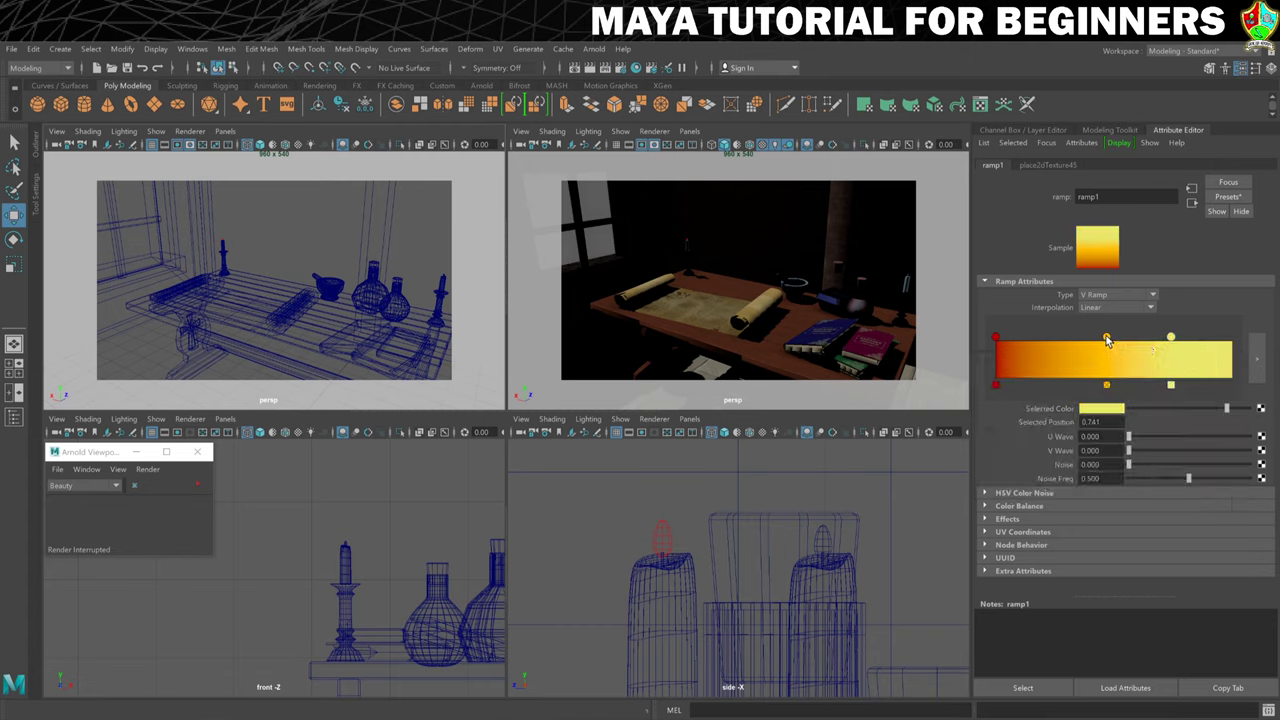
Add an orange stop near the ramp's end and adjust the stop positions
left_click(1209, 362)
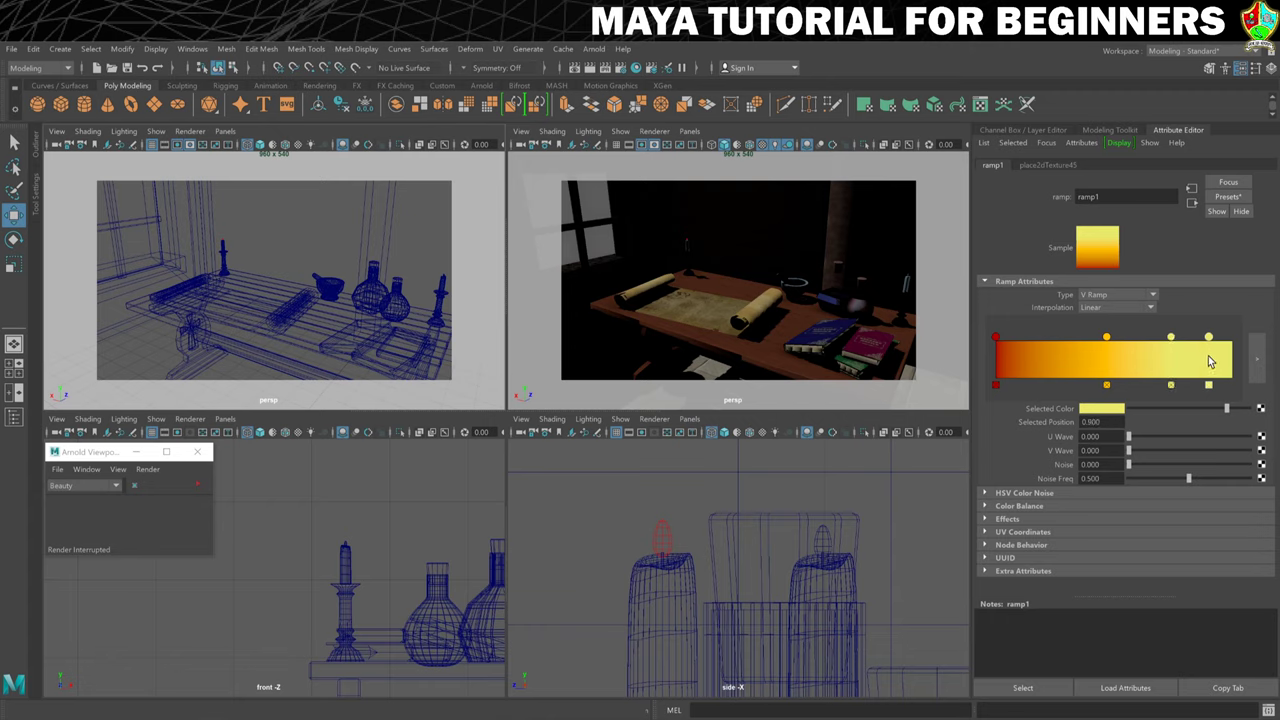
left_click(1095, 410)
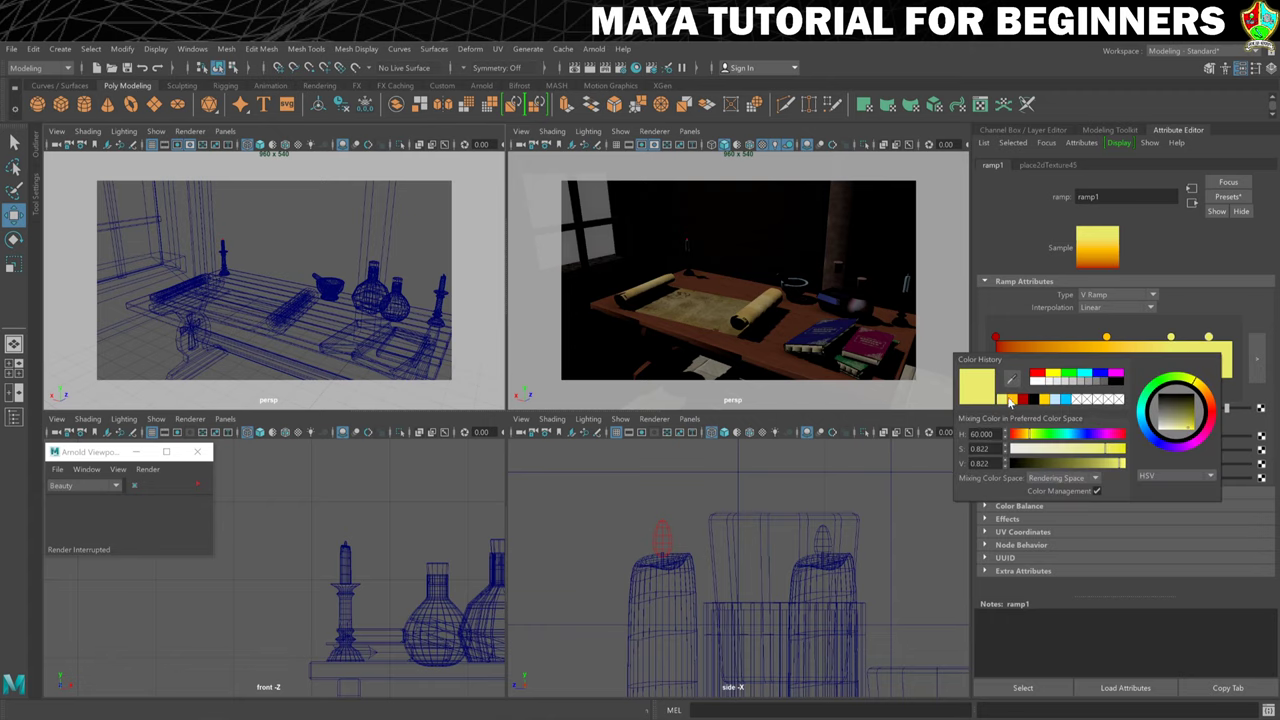
left_click(1013, 400)
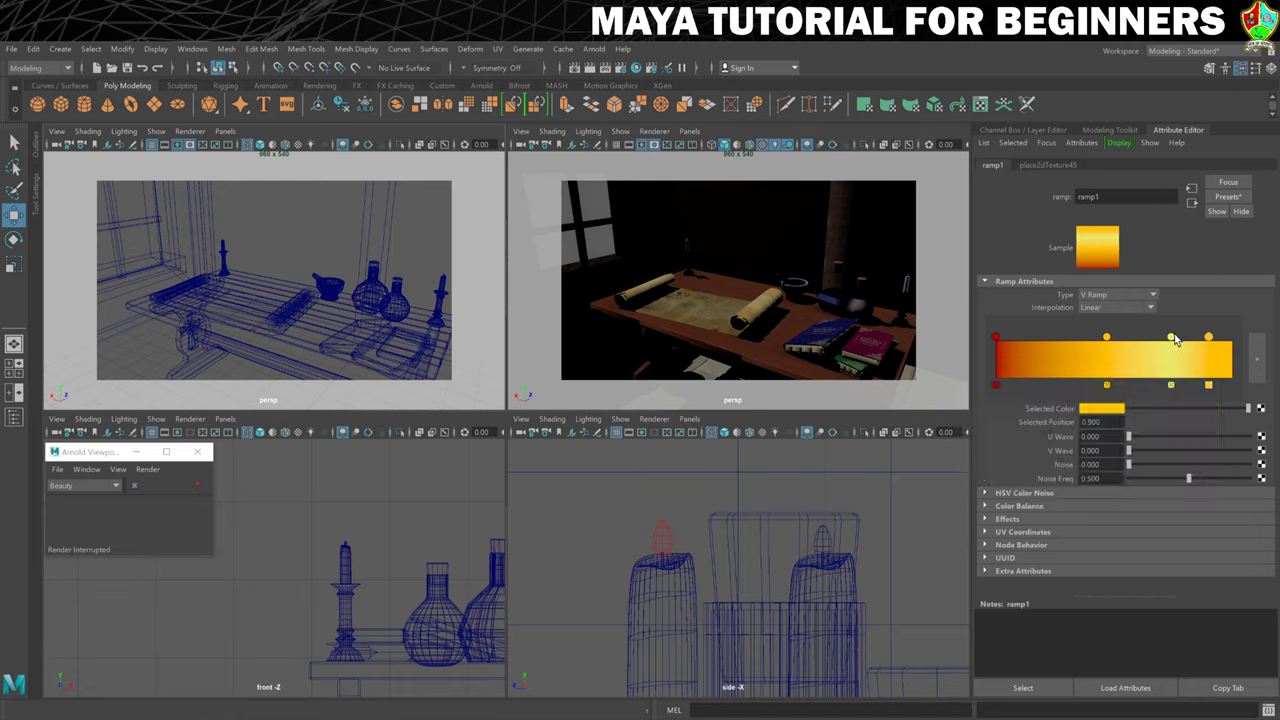
left_click_drag(1209, 338, 1182, 345)
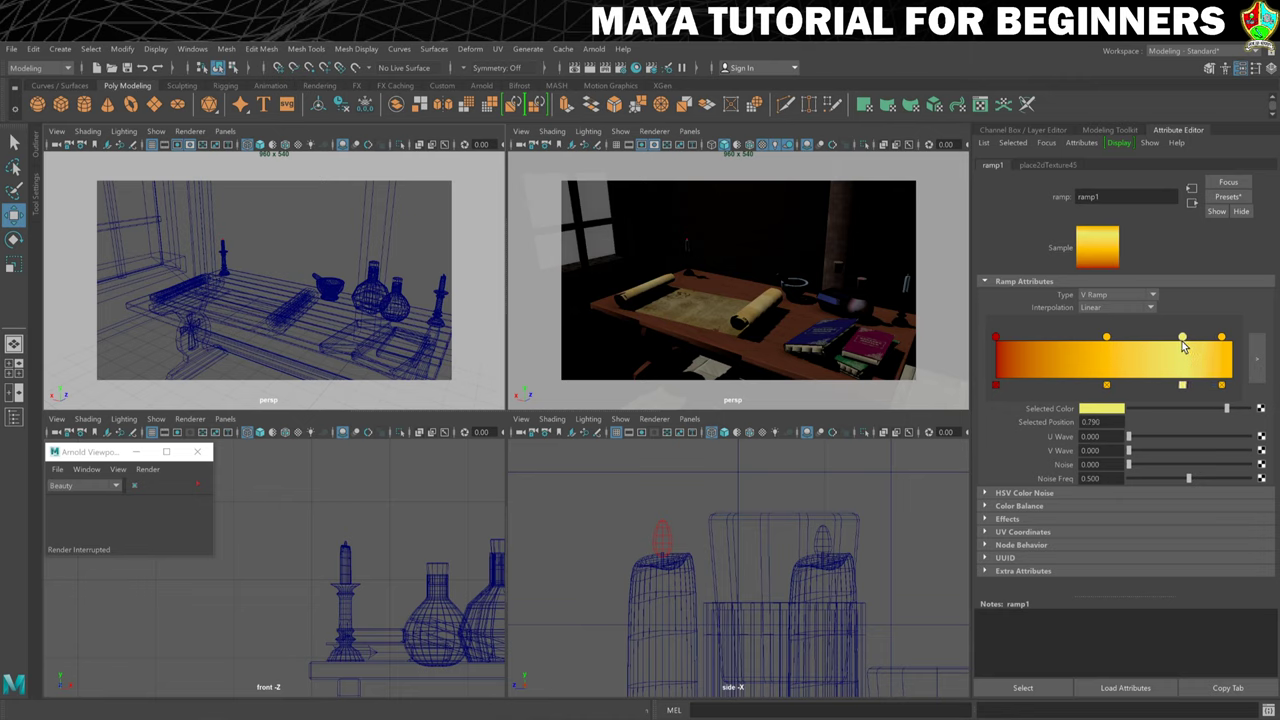
left_click_drag(1105, 343, 1143, 346)
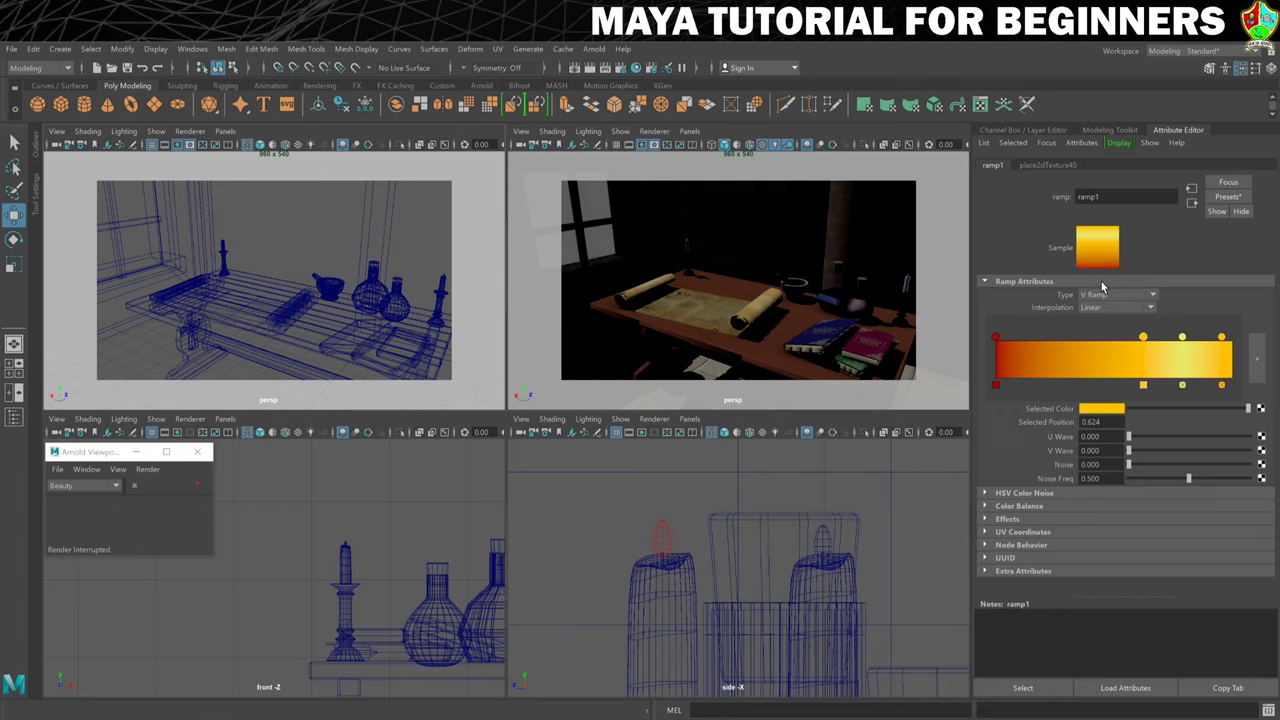
left_click_drag(1143, 343, 1176, 339)
left_click(1182, 339)
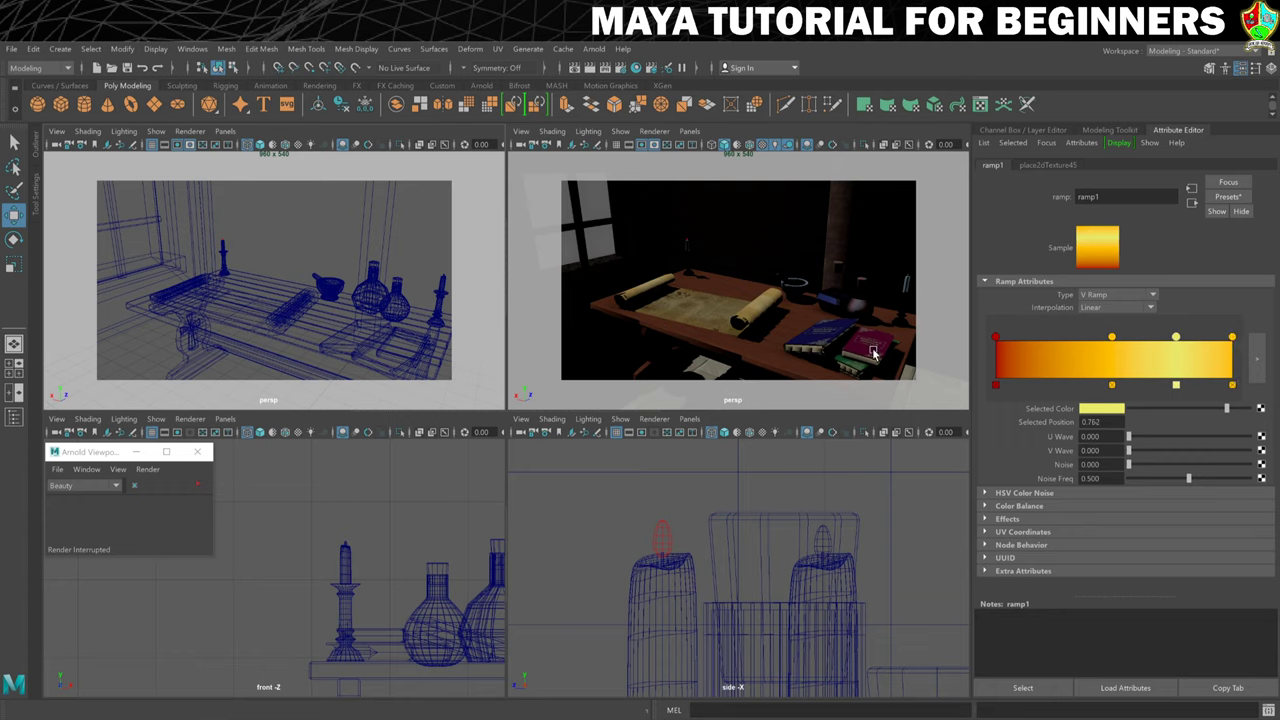
Start the live Arnold IPR render and orbit the persp camera in close to the candle
left_click(198, 487)
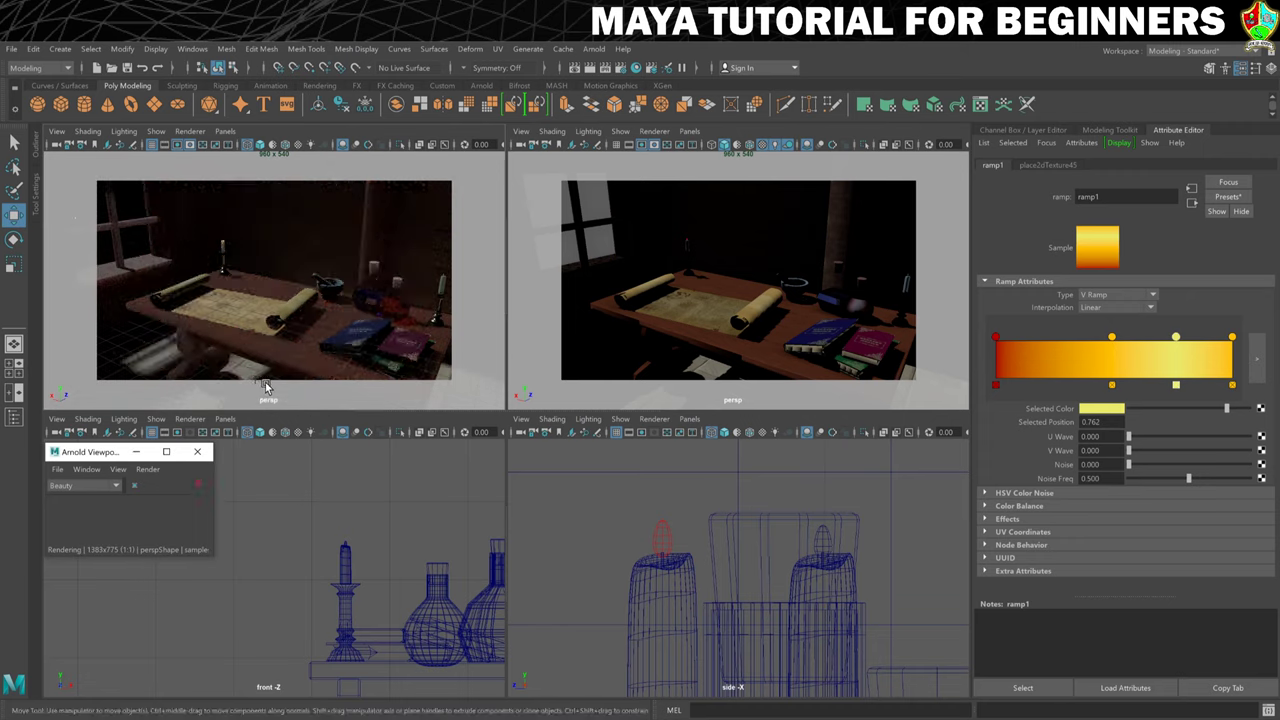
scroll(694, 247, "up", 5)
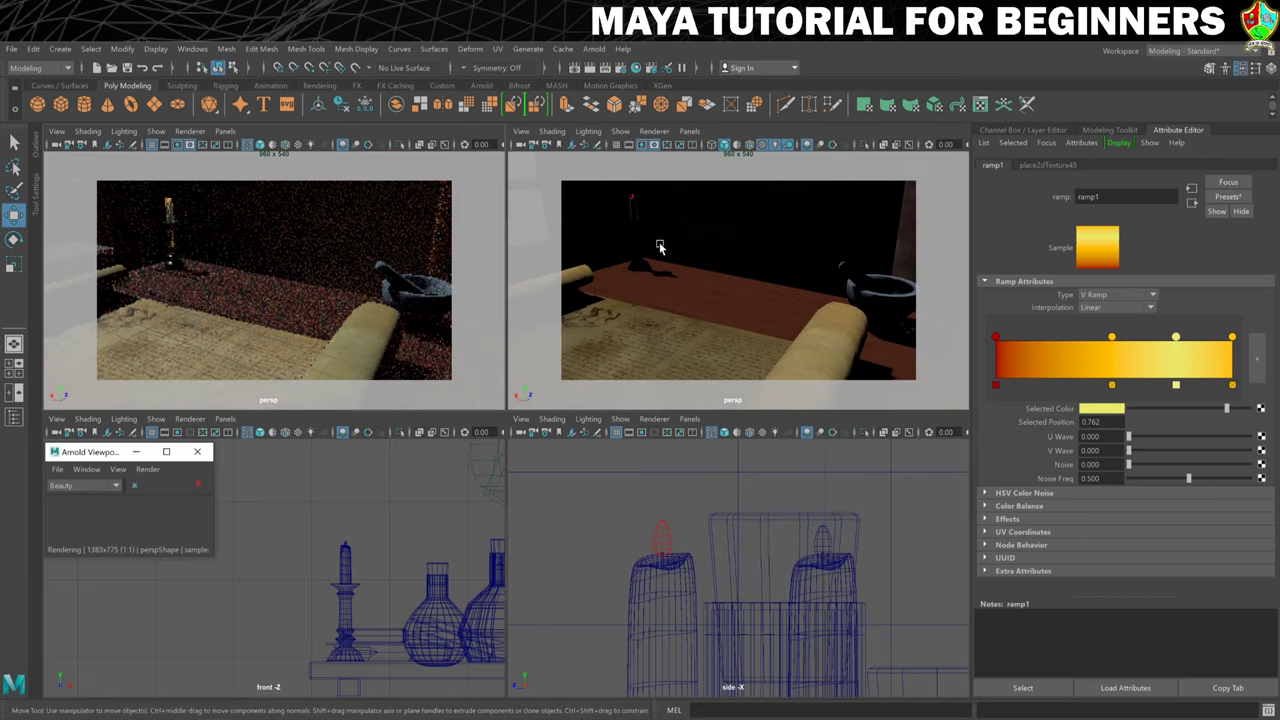
left_click_drag(659, 246, 851, 363, "alt")
right_click_drag(851, 363, 838, 308, "alt")
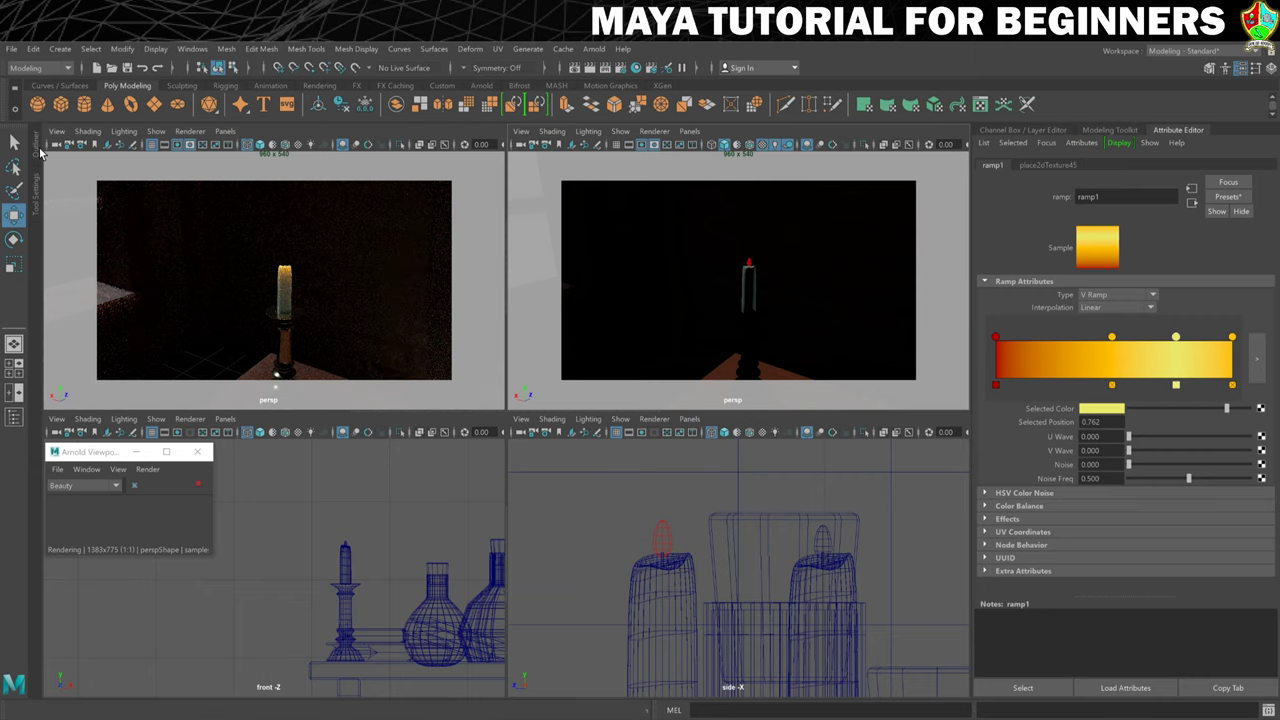
In the Outliner, select light_CandleGroup_Flame under CandleGroup > Flame and enable Show Original Mesh
left_click(40, 150)
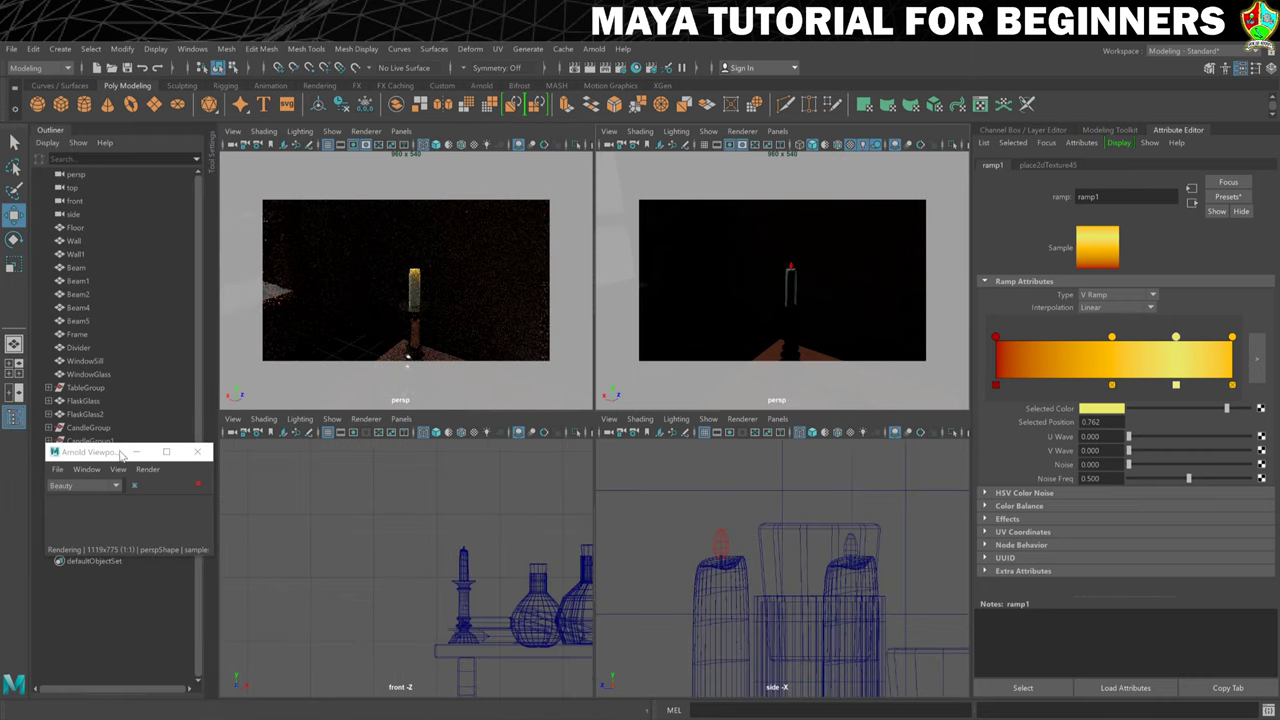
left_click_drag(120, 455, 294, 520)
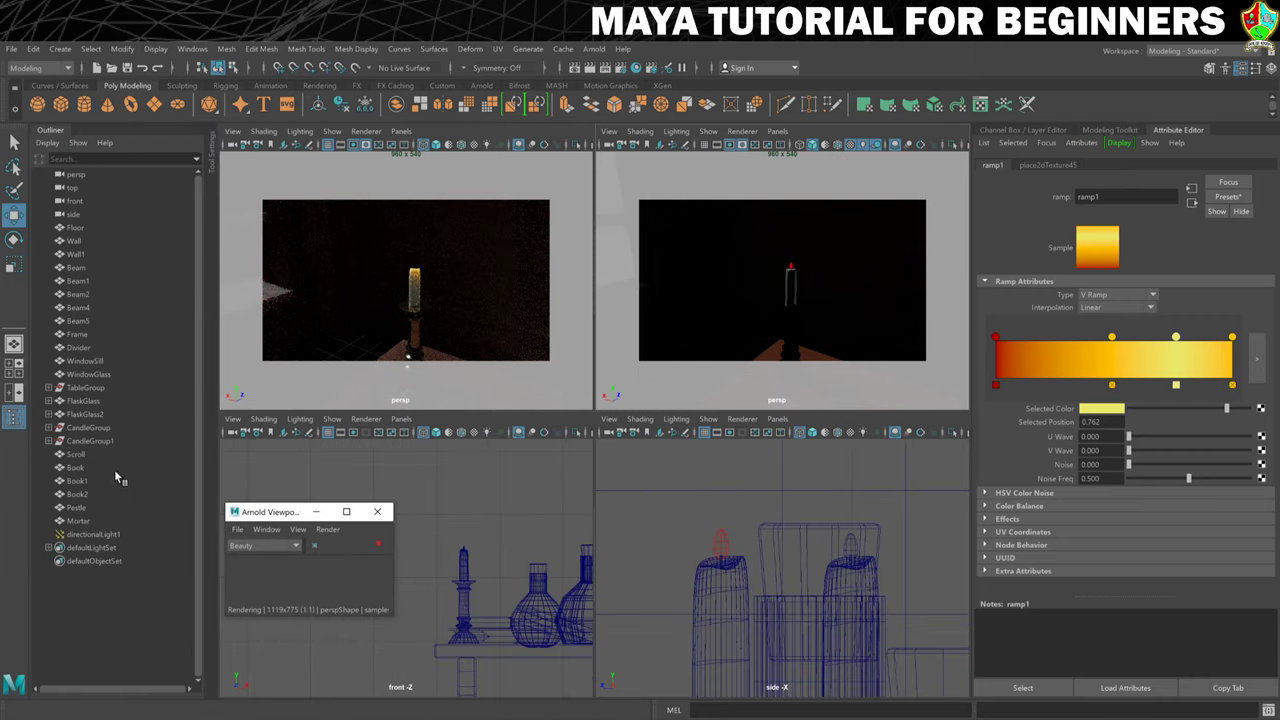
left_click(48, 427)
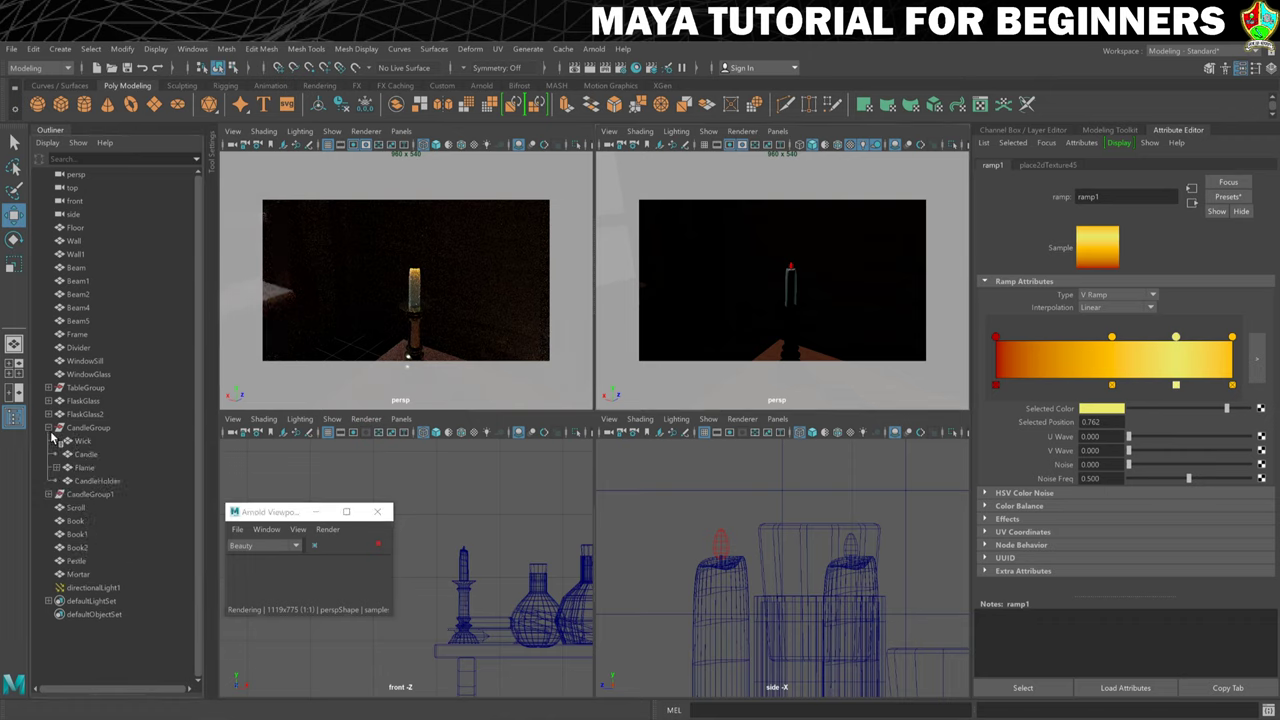
left_click(57, 468)
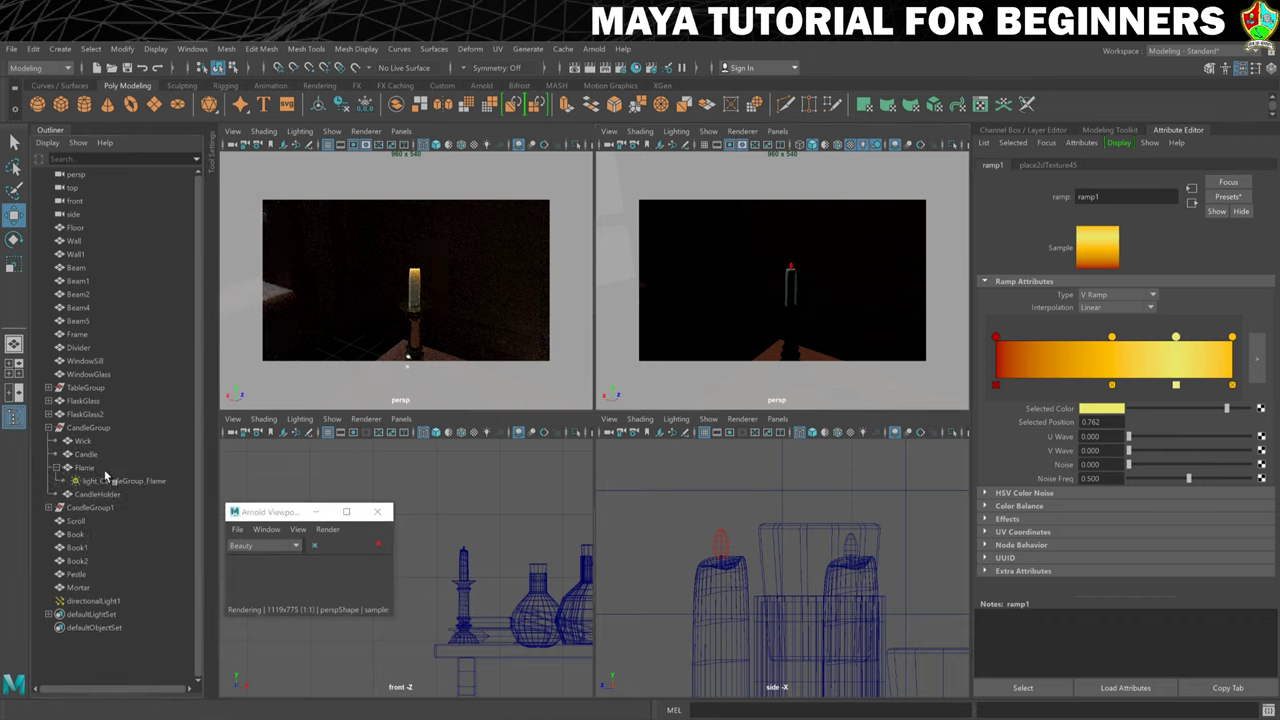
left_click(118, 482)
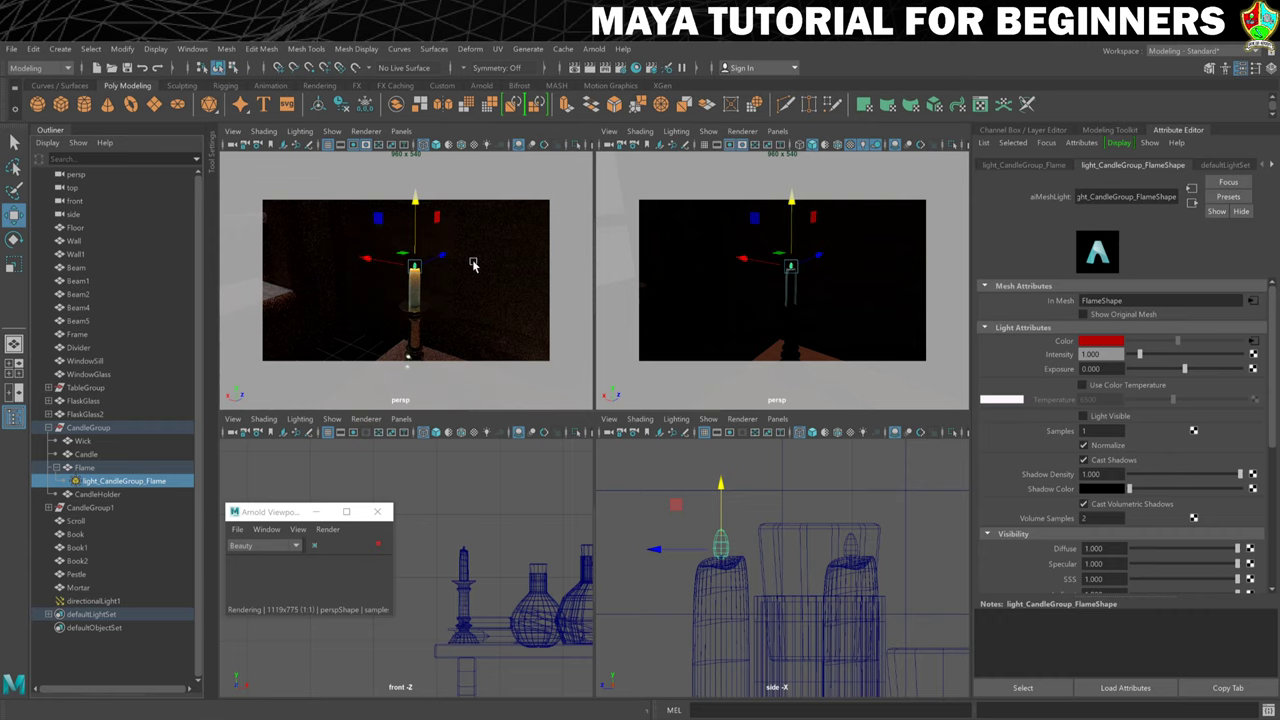
left_click(1106, 316)
Set the flame light to exposure 3.554 and intensity 3.006, enable Light Visible, and expand CandleGroup1
scroll(830, 314, "down", 5)
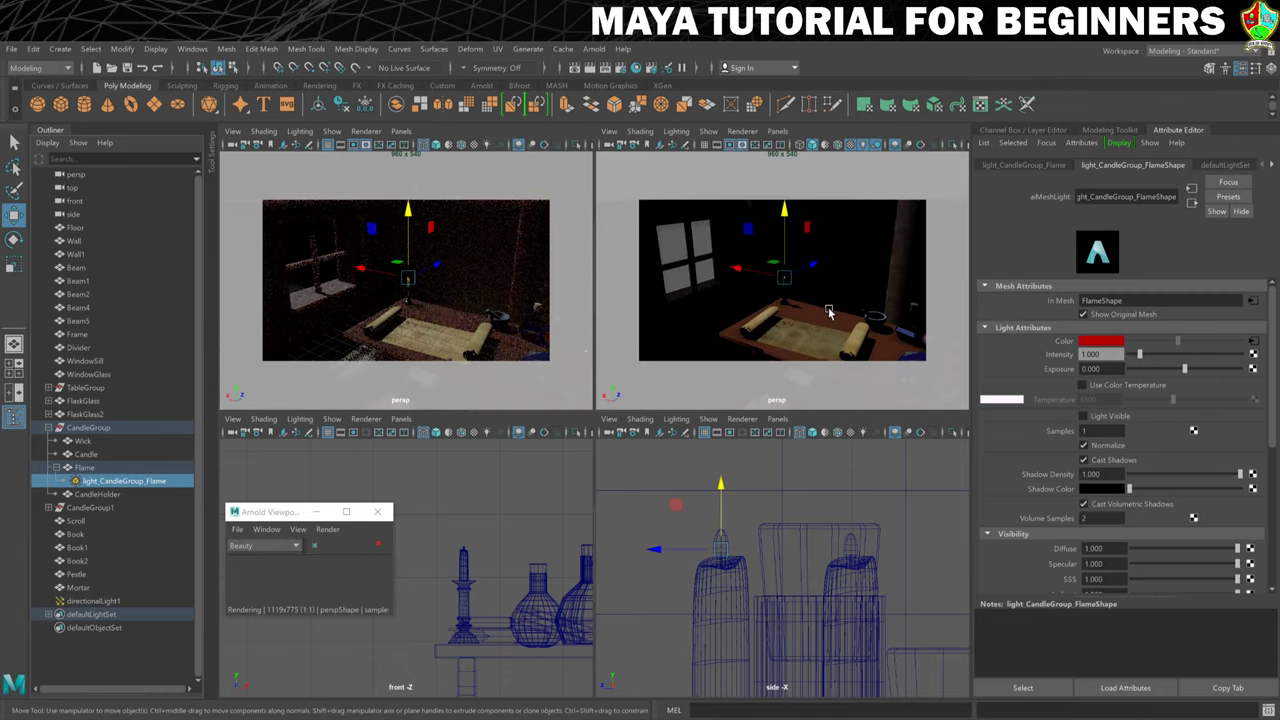
middle_click_drag(840, 305, 782, 291, "alt")
left_click_drag(782, 291, 760, 286, "alt")
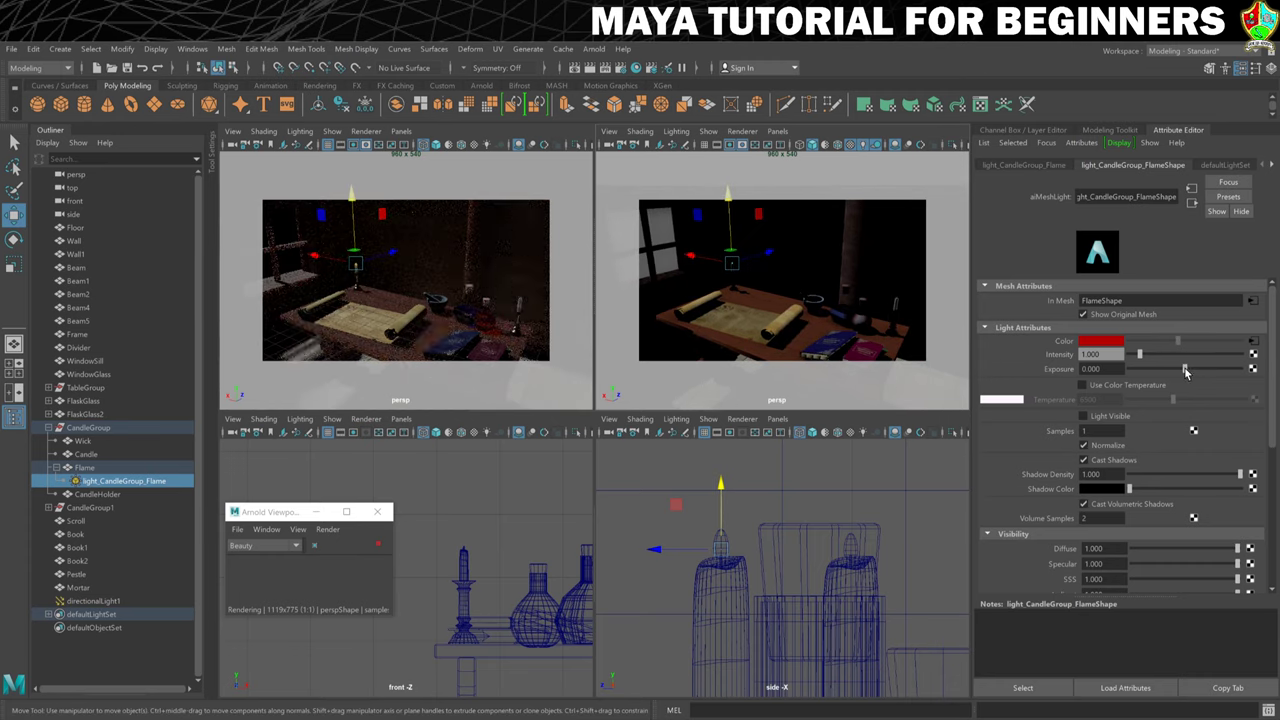
left_click_drag(1185, 369, 1236, 371)
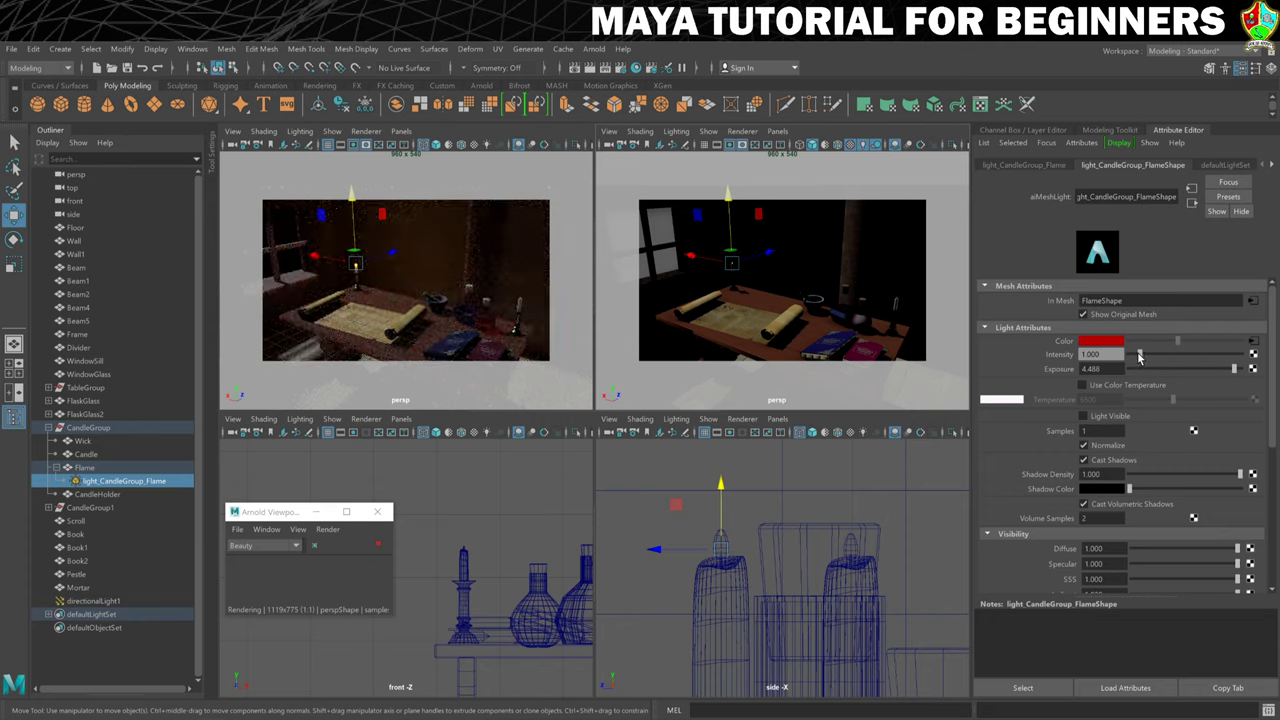
left_click_drag(1139, 354, 1230, 372)
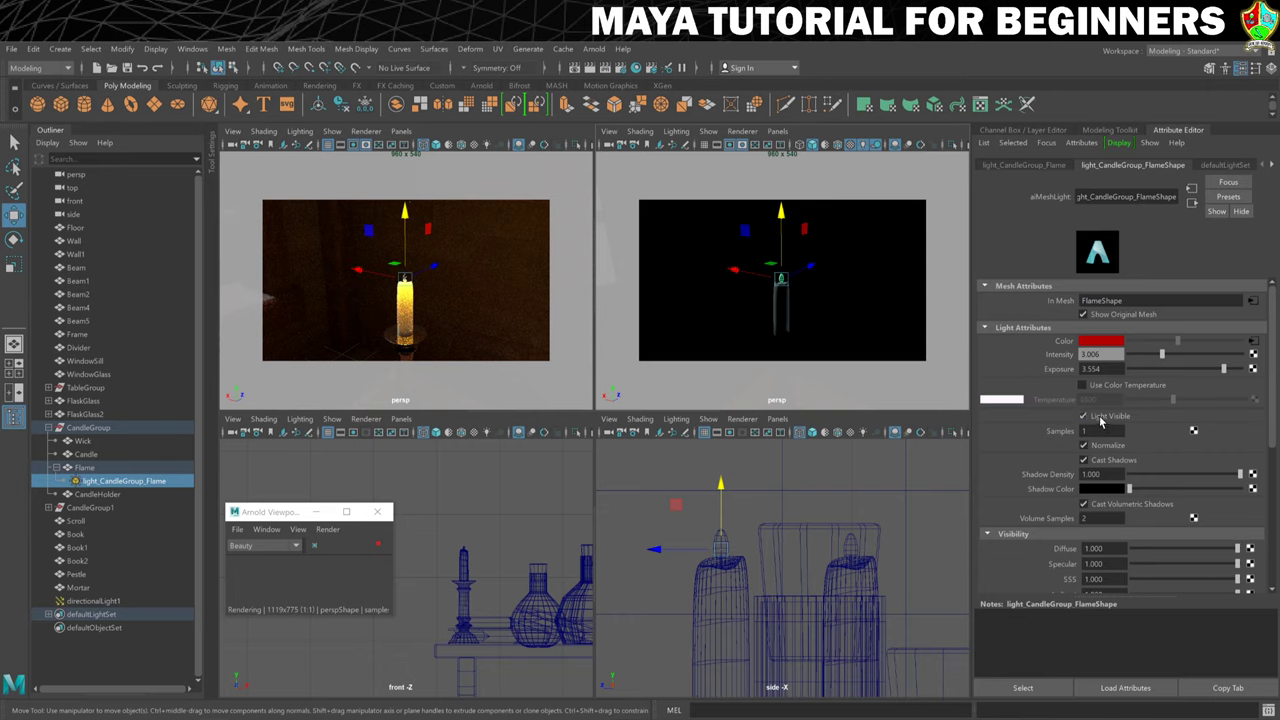
left_click(1101, 422)
left_click(48, 508)
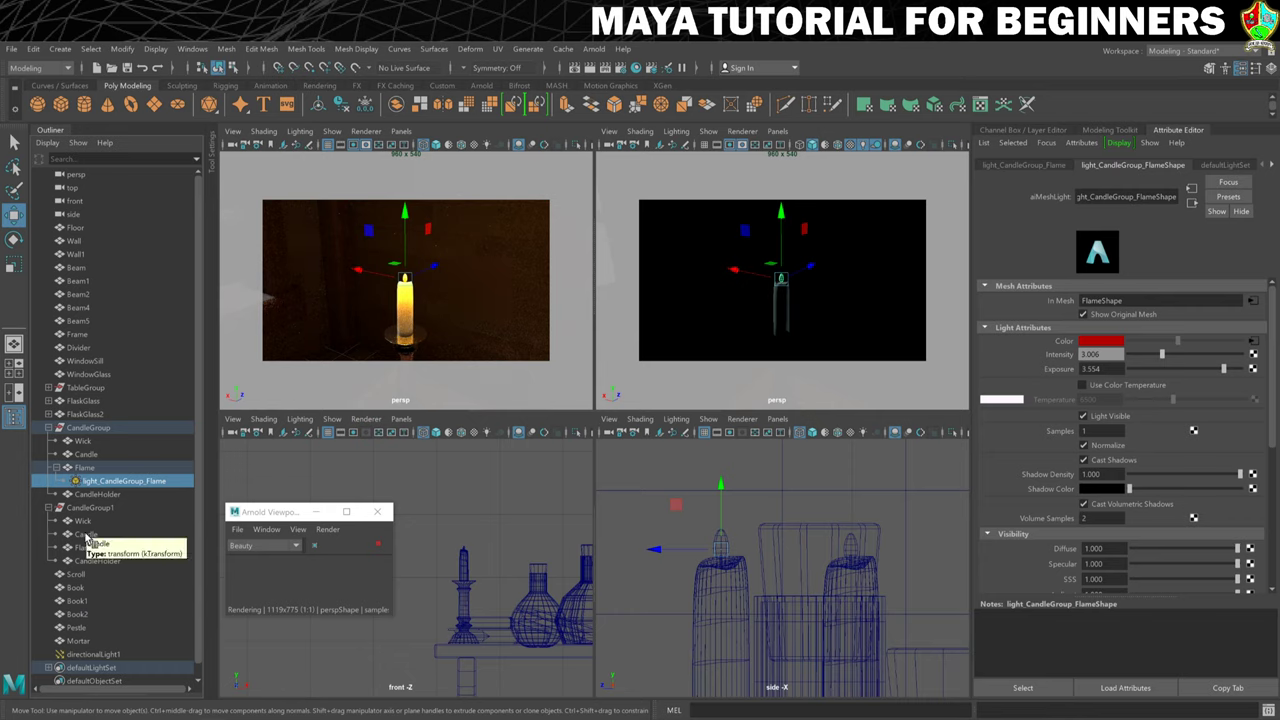
Convert the second candle's Flame into an Arnold mesh light with a Ramp connected to Color
left_click(84, 547)
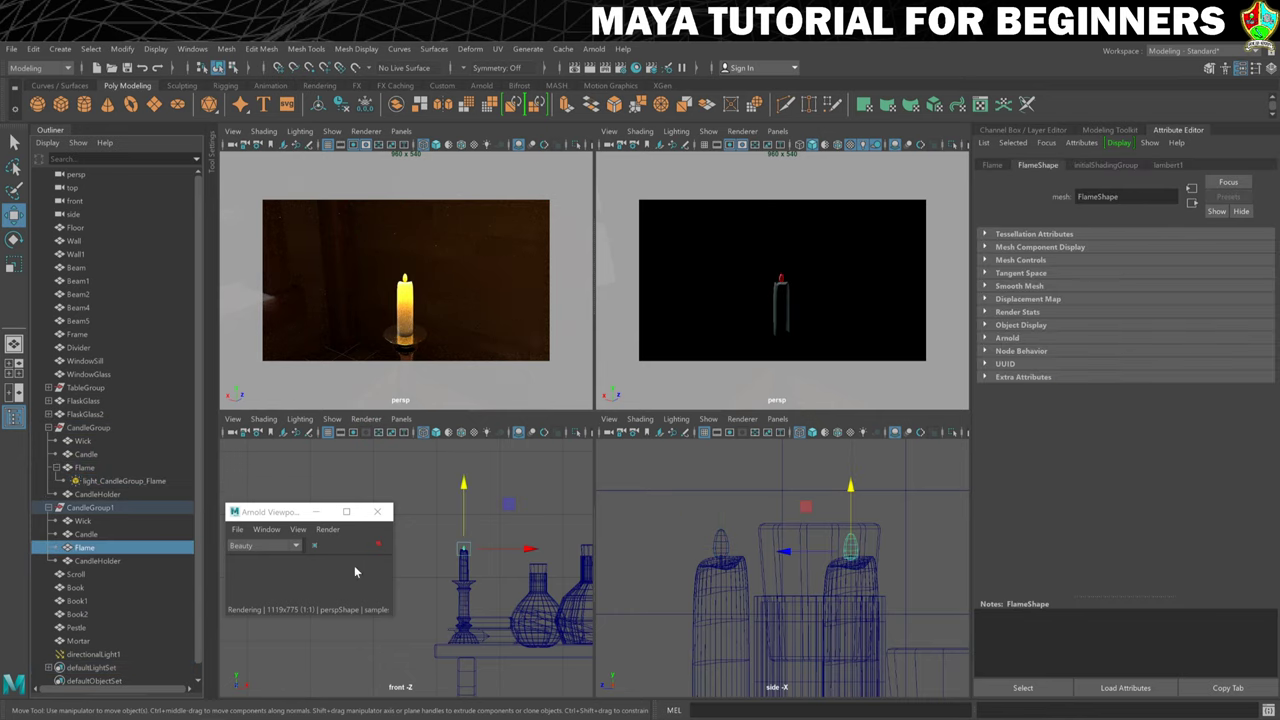
left_click(593, 48)
left_click(770, 143)
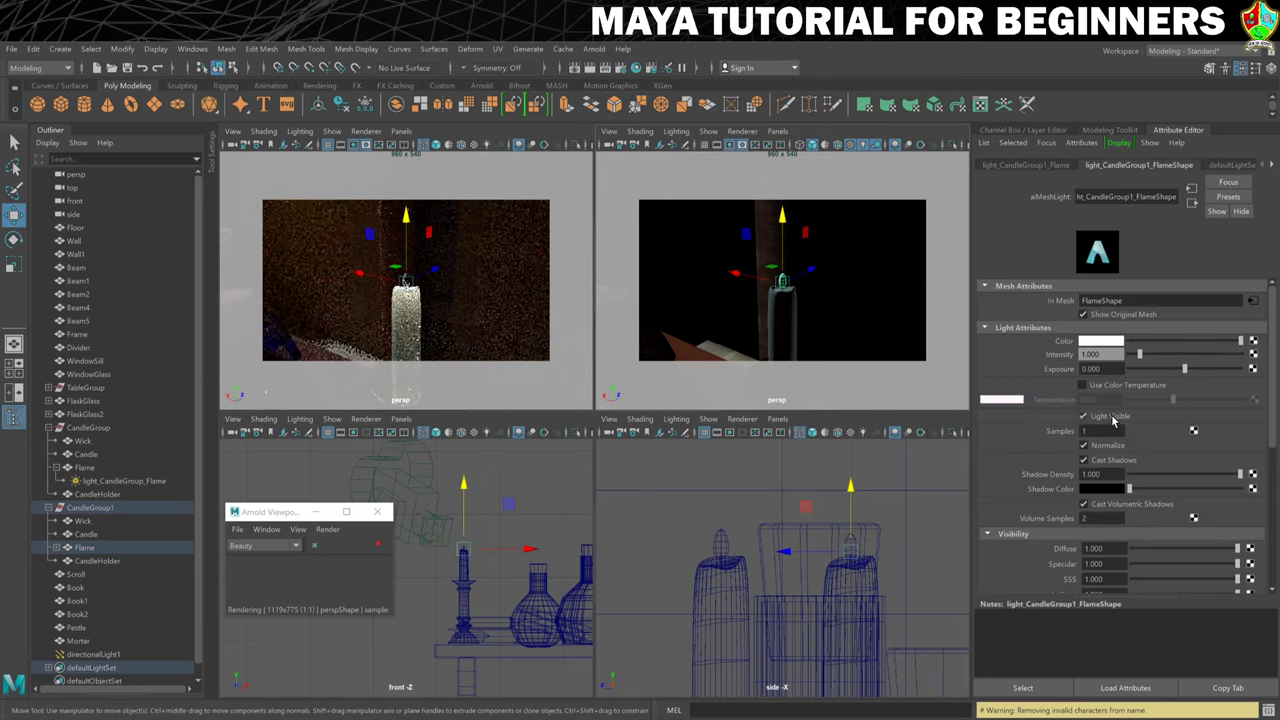
left_click(1253, 341)
left_click(536, 495)
Colour ramp2's stops orange to pale yellow, then compare both flame lights' settings
left_click(1100, 408)
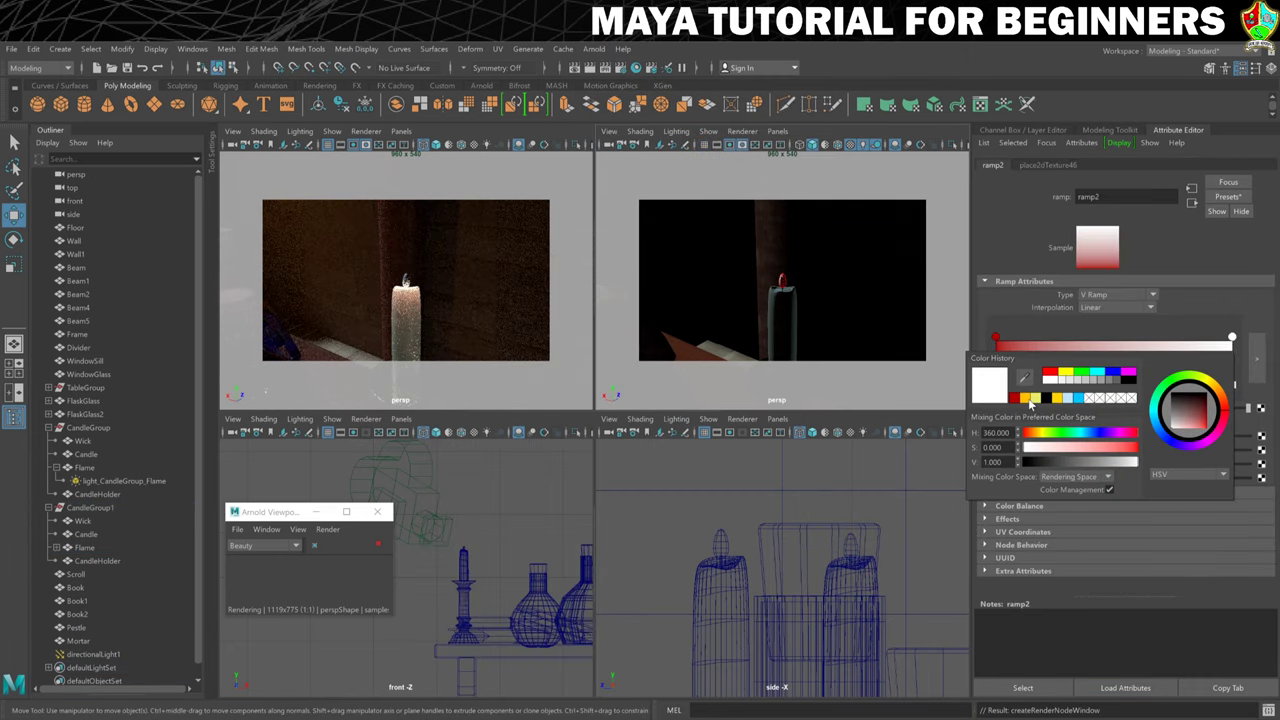
left_click(1169, 355)
left_click(1232, 355)
left_click(1100, 408)
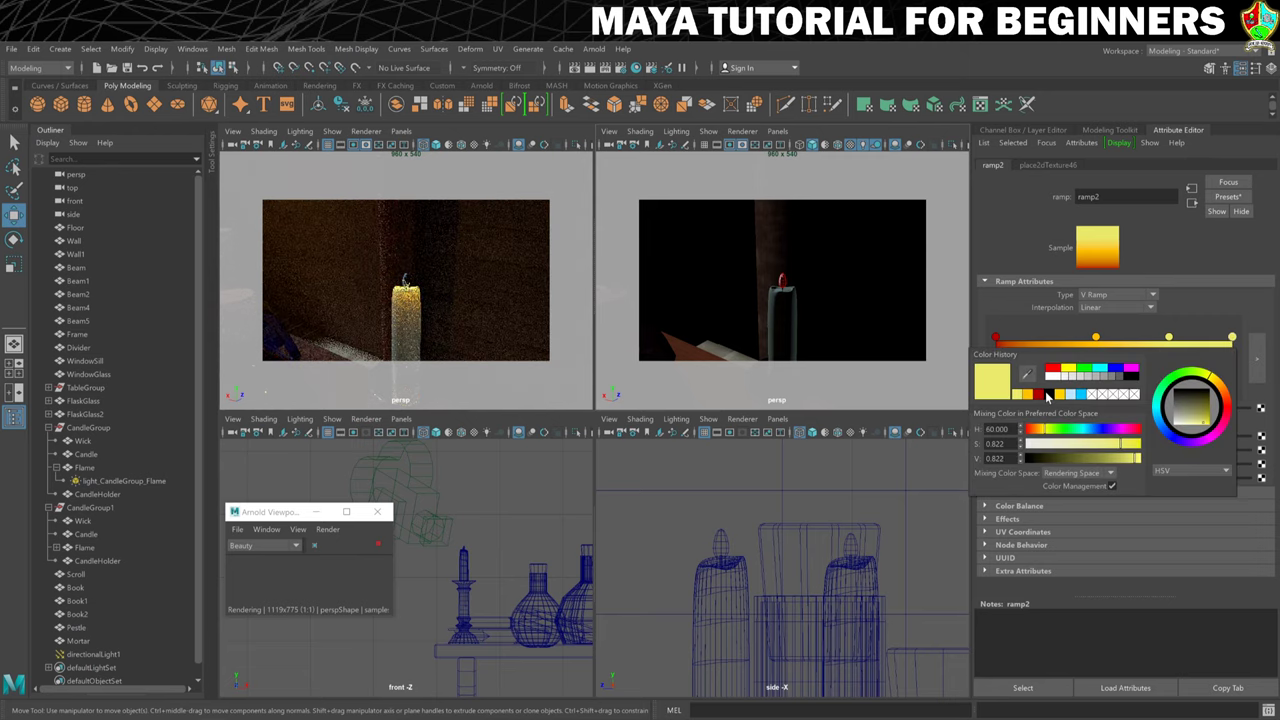
left_click(1191, 202)
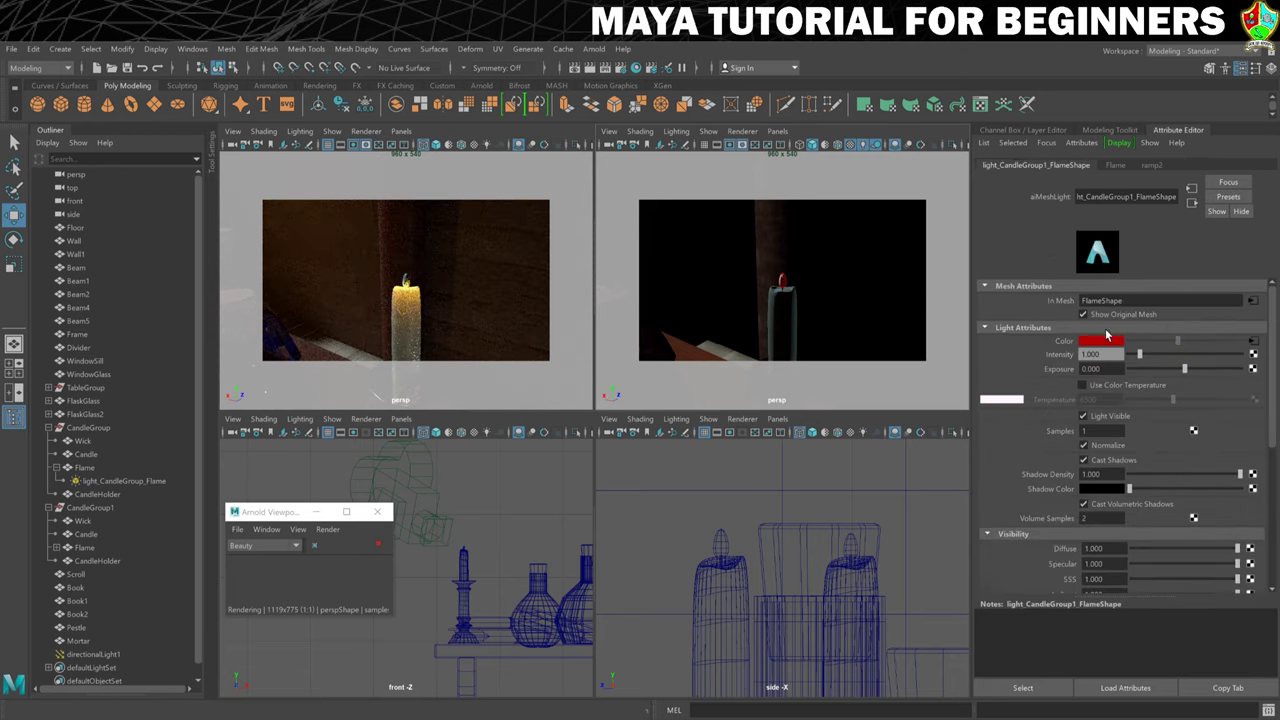
left_click(120, 481)
left_click(116, 562)
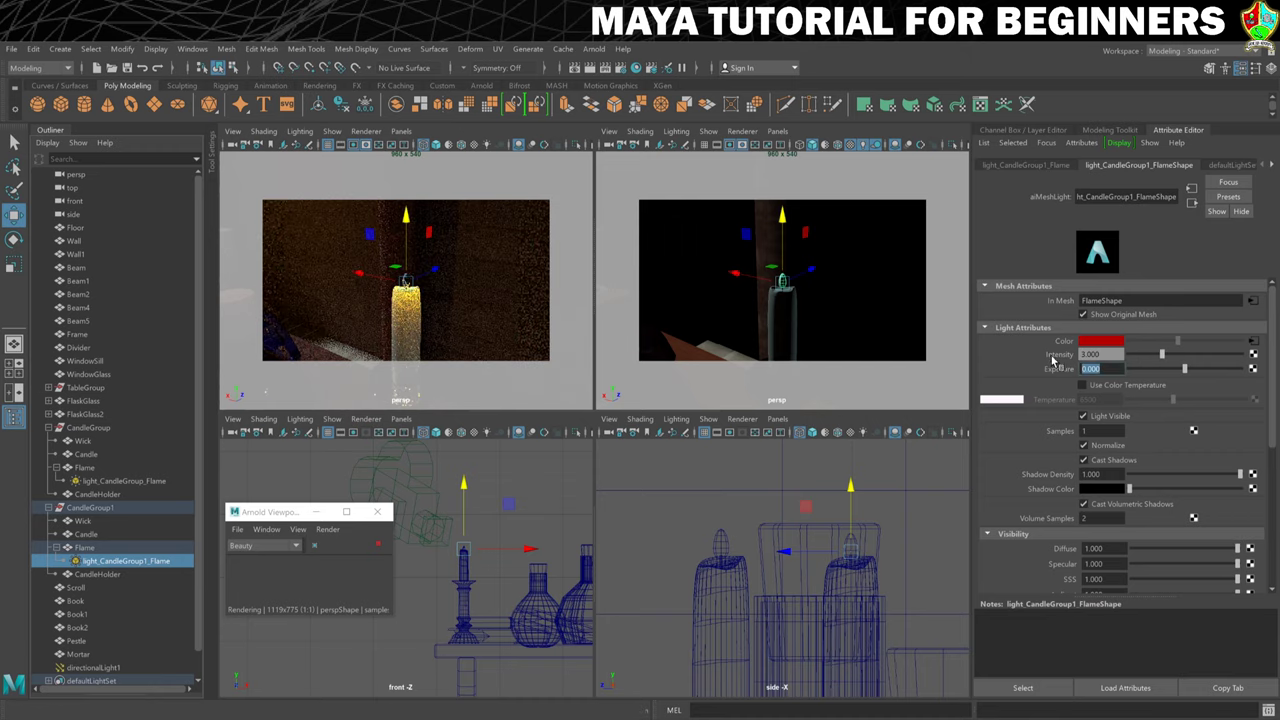
key("[")
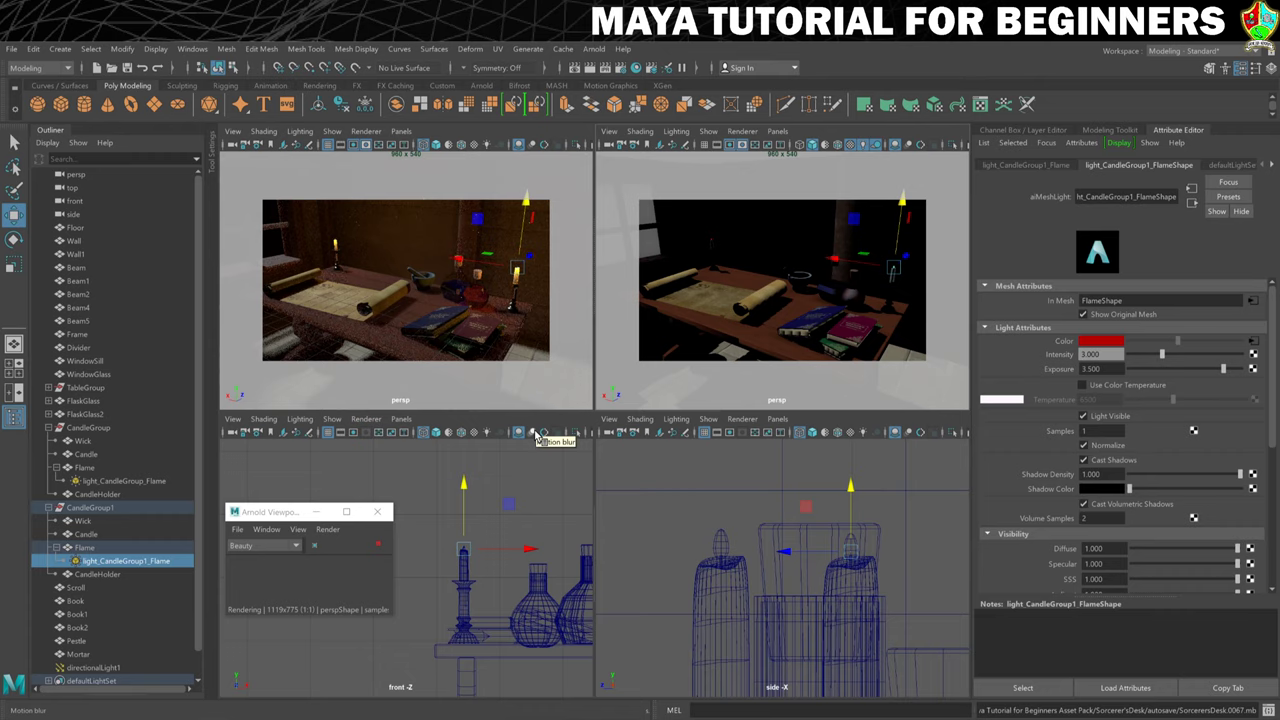
left_click(757, 268)
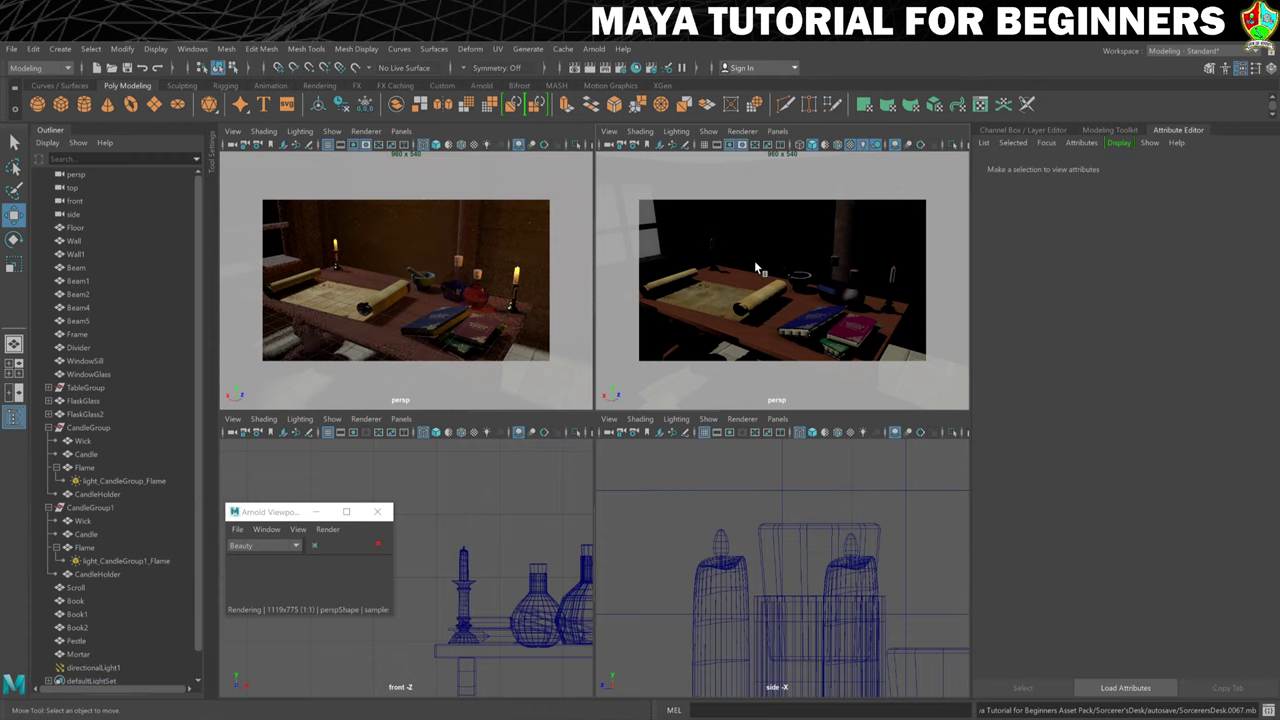